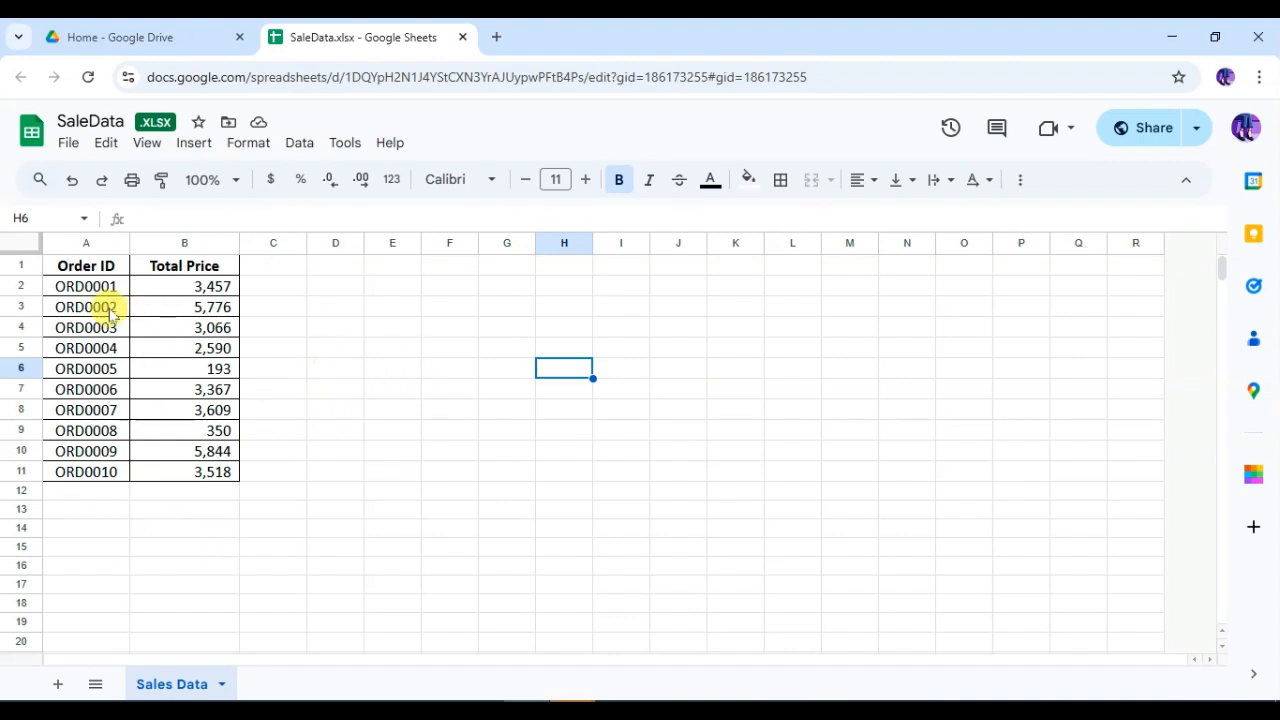
- Insert a chart from the Order ID and Total Price data in A1:B11 and make it an area chart
drag(84, 276, 226, 470)
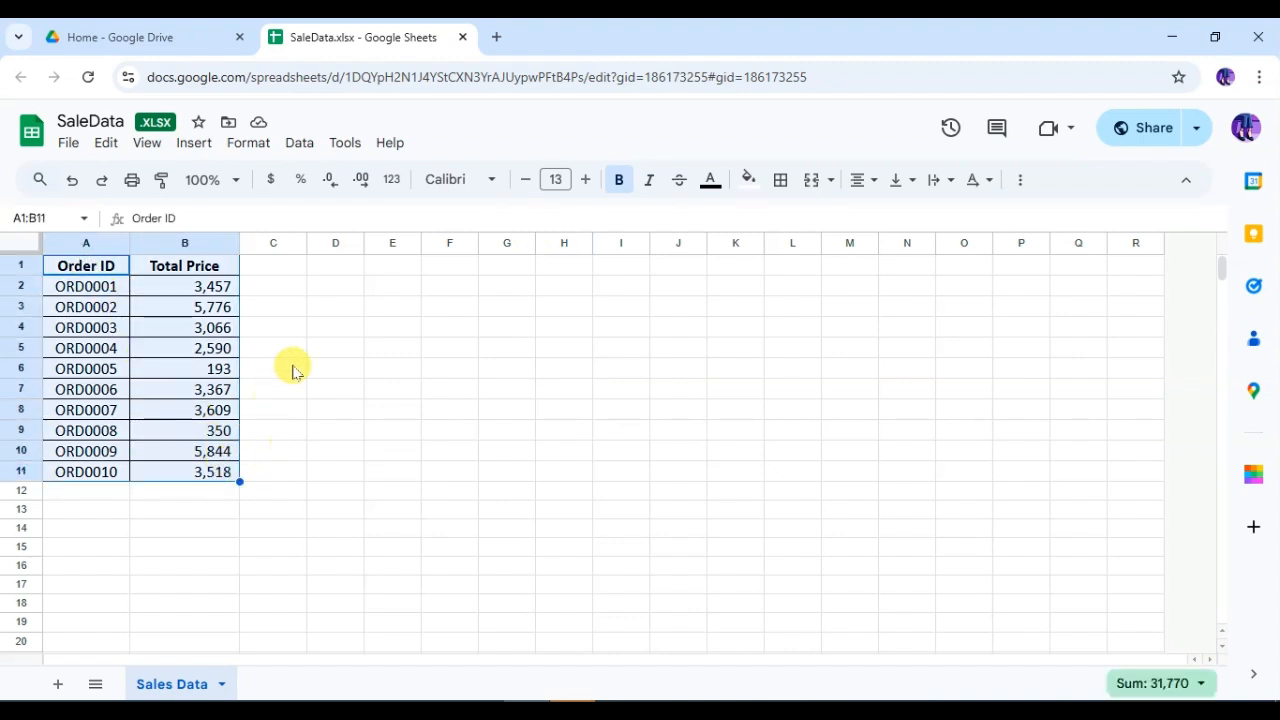
click(190, 141)
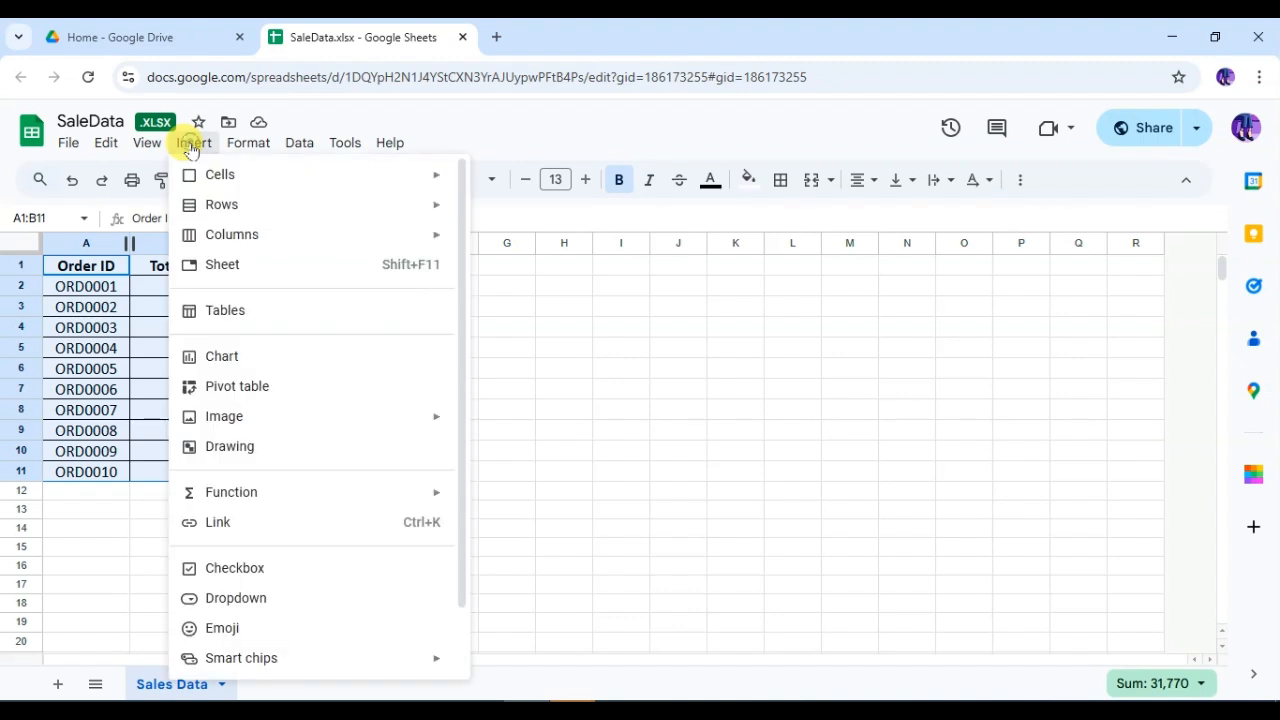
click(256, 360)
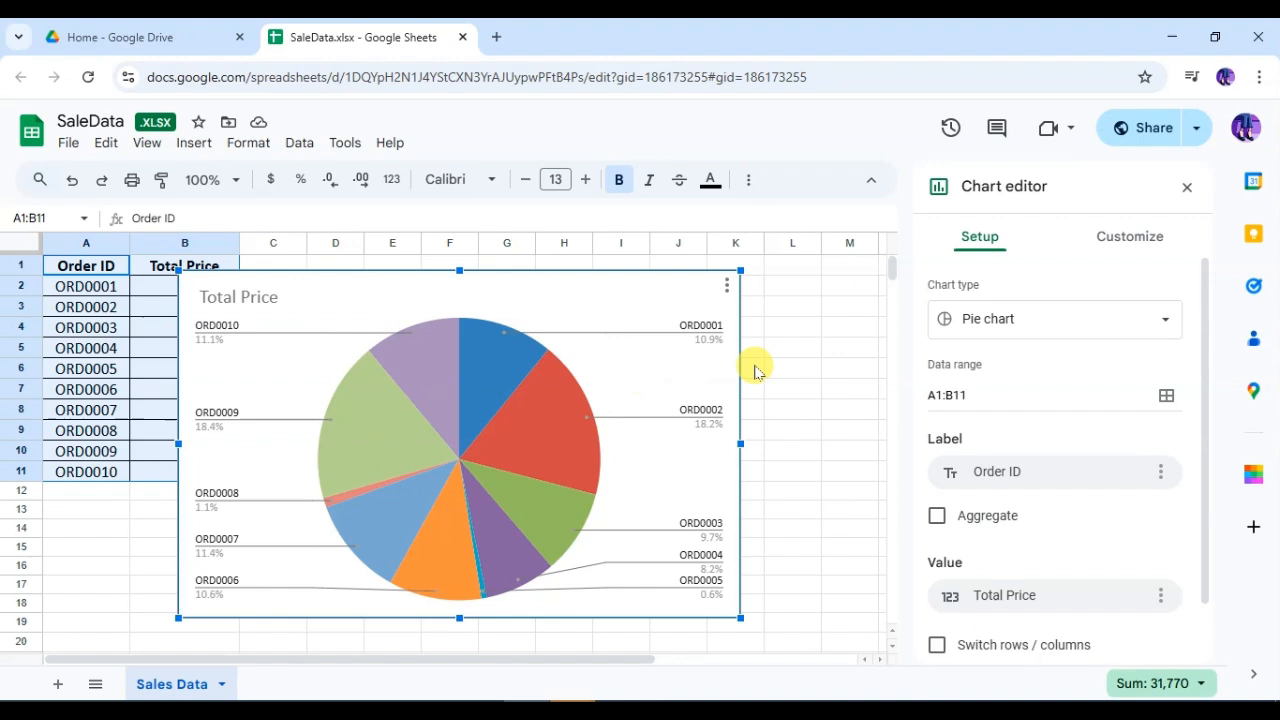
click(1166, 318)
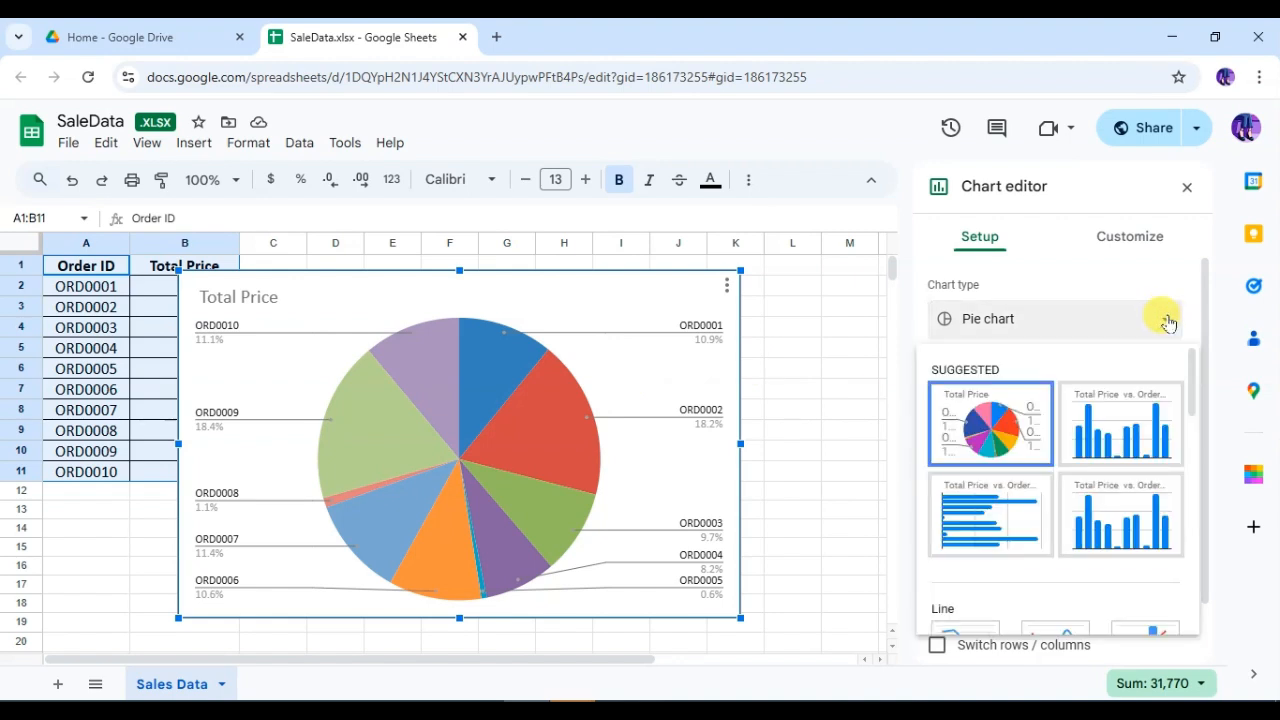
scroll(1086, 400, down, 3)
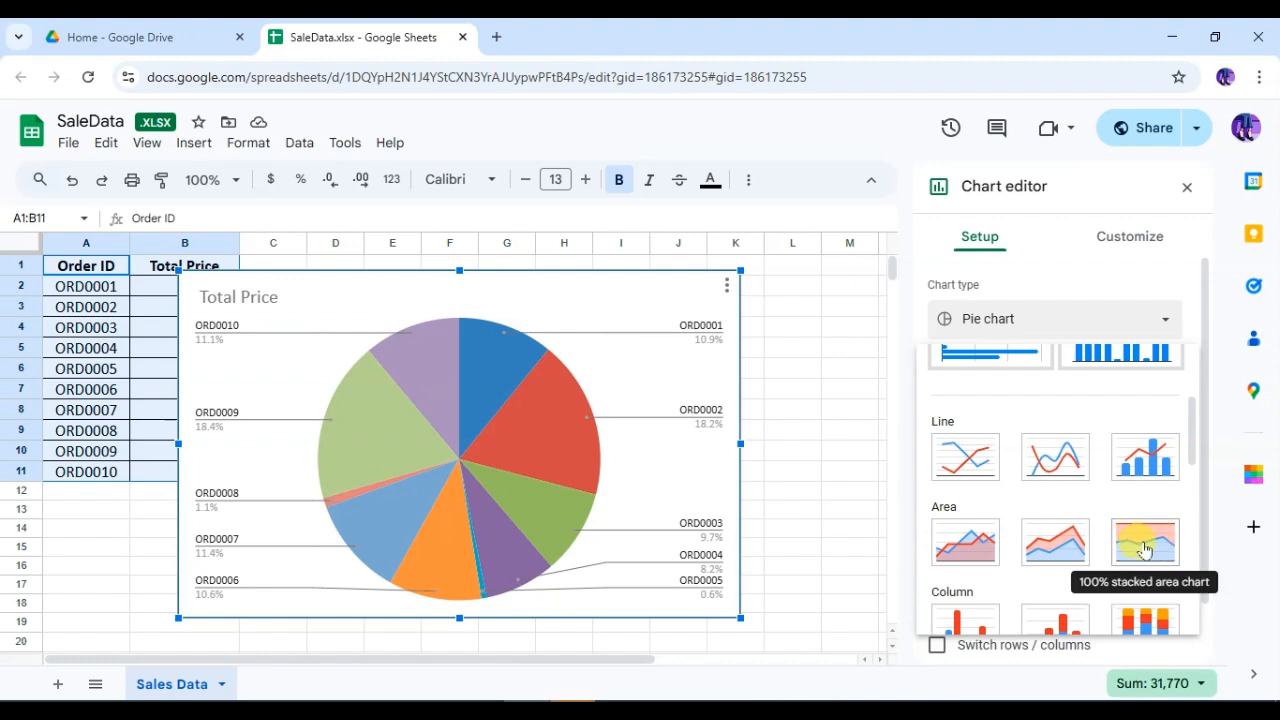
click(965, 543)
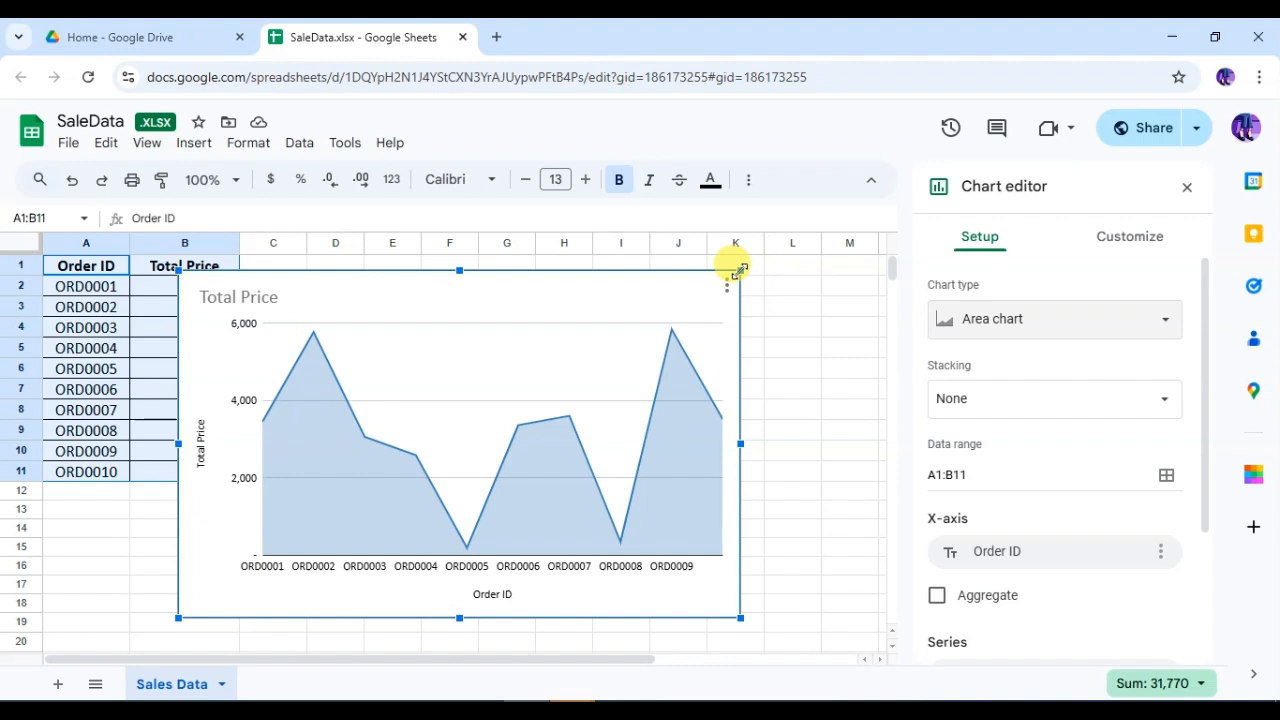
- Shrink the area chart and place it beside the data table, spanning about columns C to K and rows 2 to 16
drag(740, 270, 628, 342)
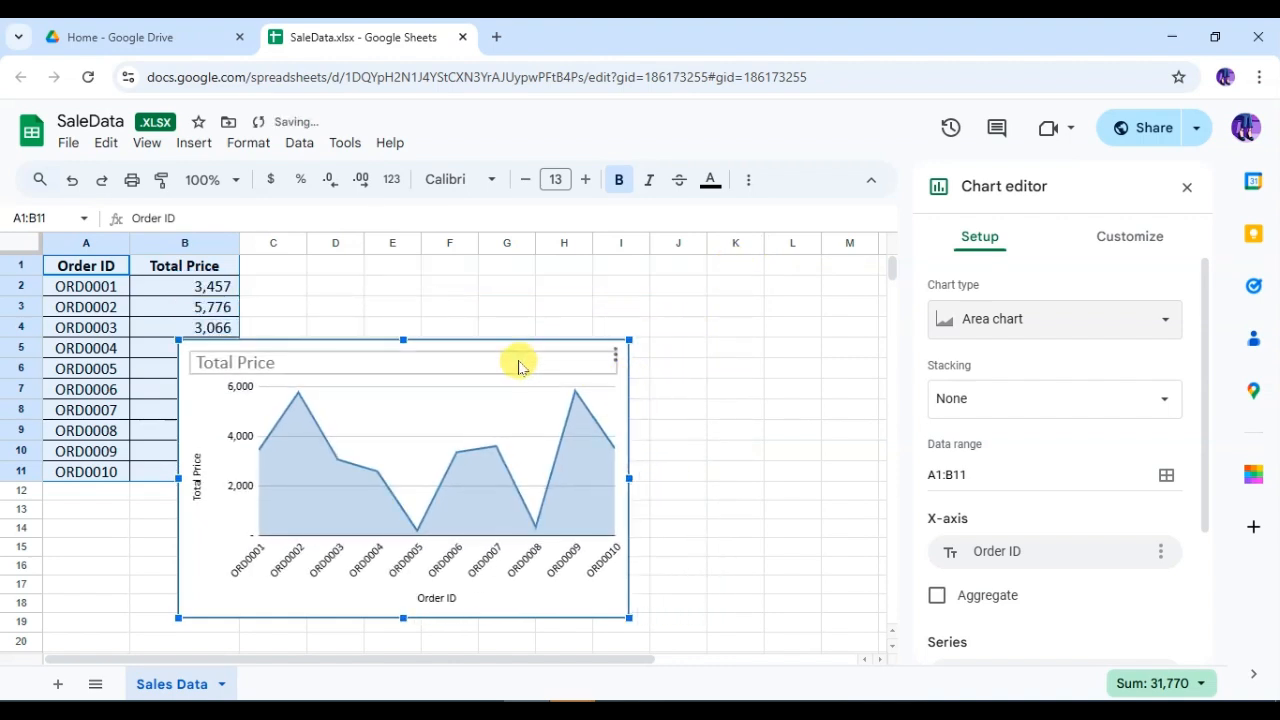
drag(518, 366, 657, 291)
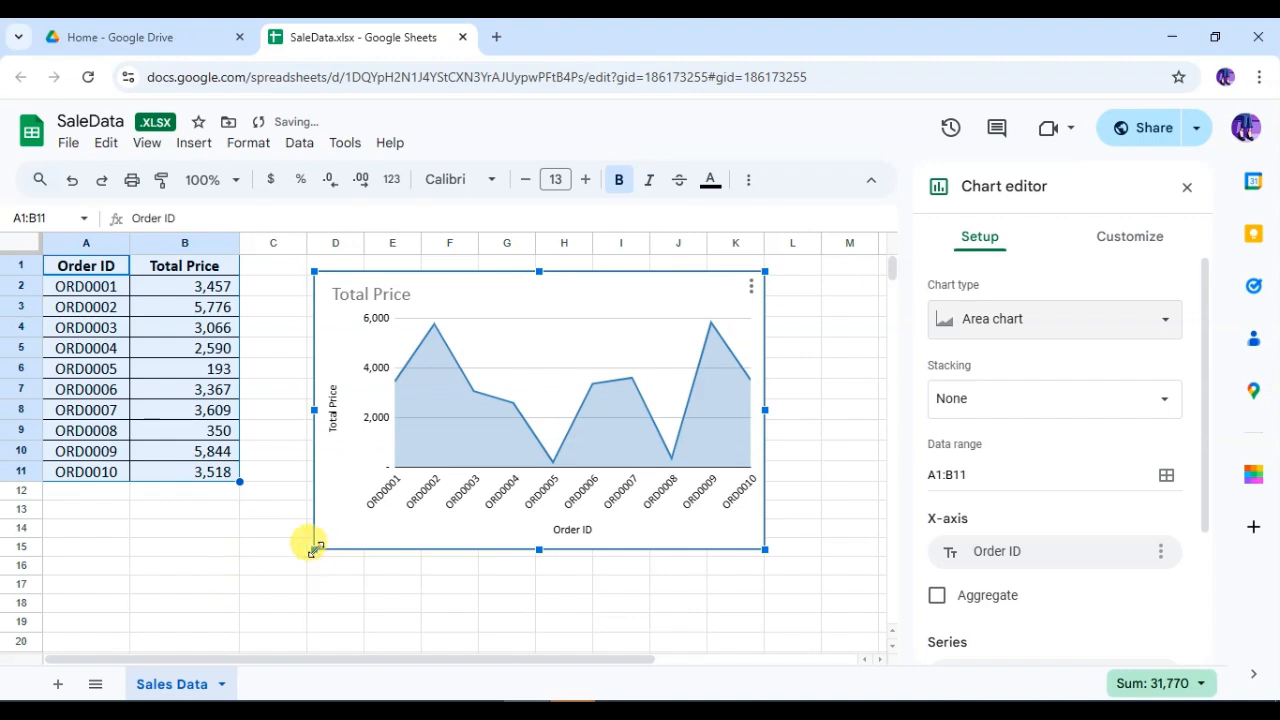
drag(314, 548, 283, 569)
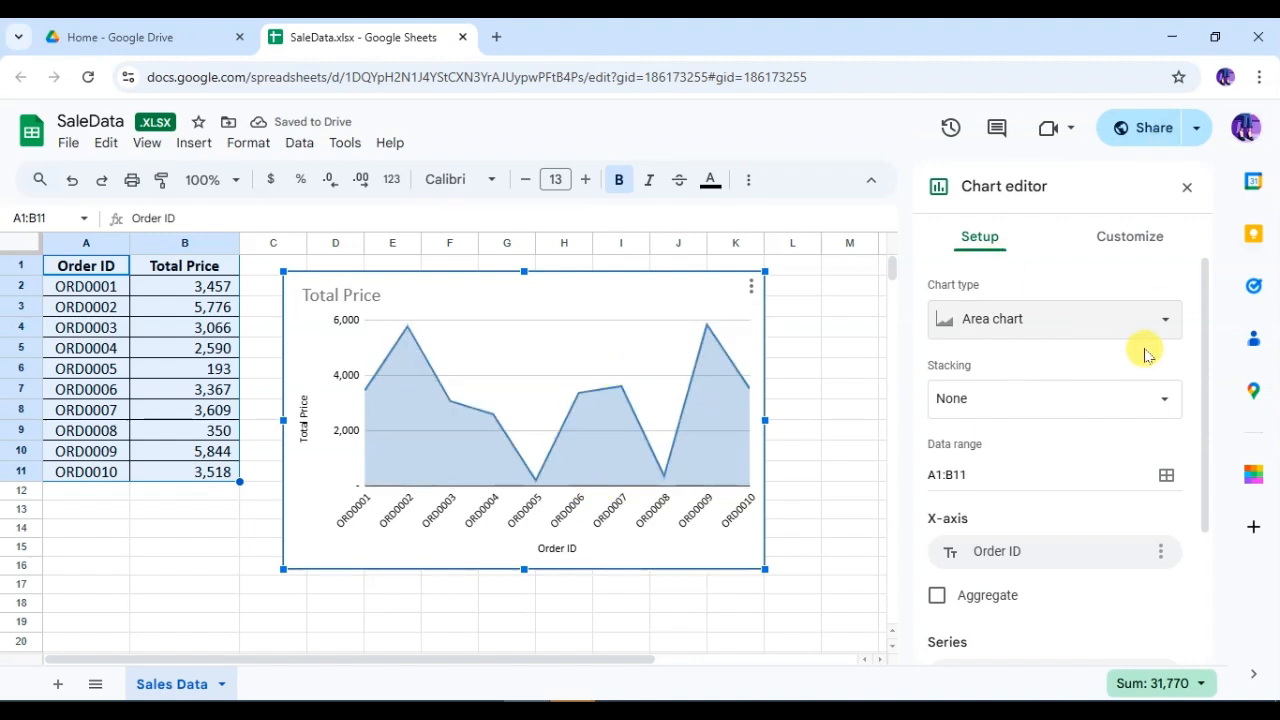
- Try yellow and purple as the chart's background color, and settle on light blue
click(1128, 244)
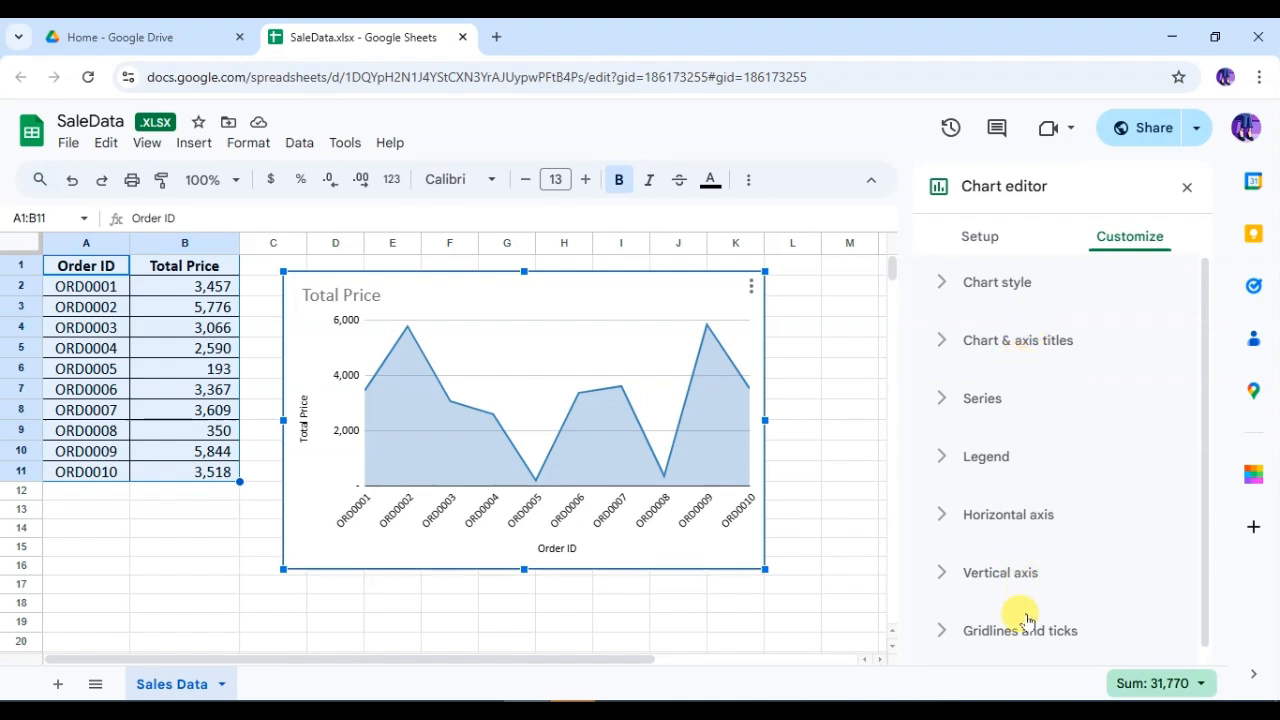
scroll(1015, 620, down, 1)
scroll(1006, 502, up, 1)
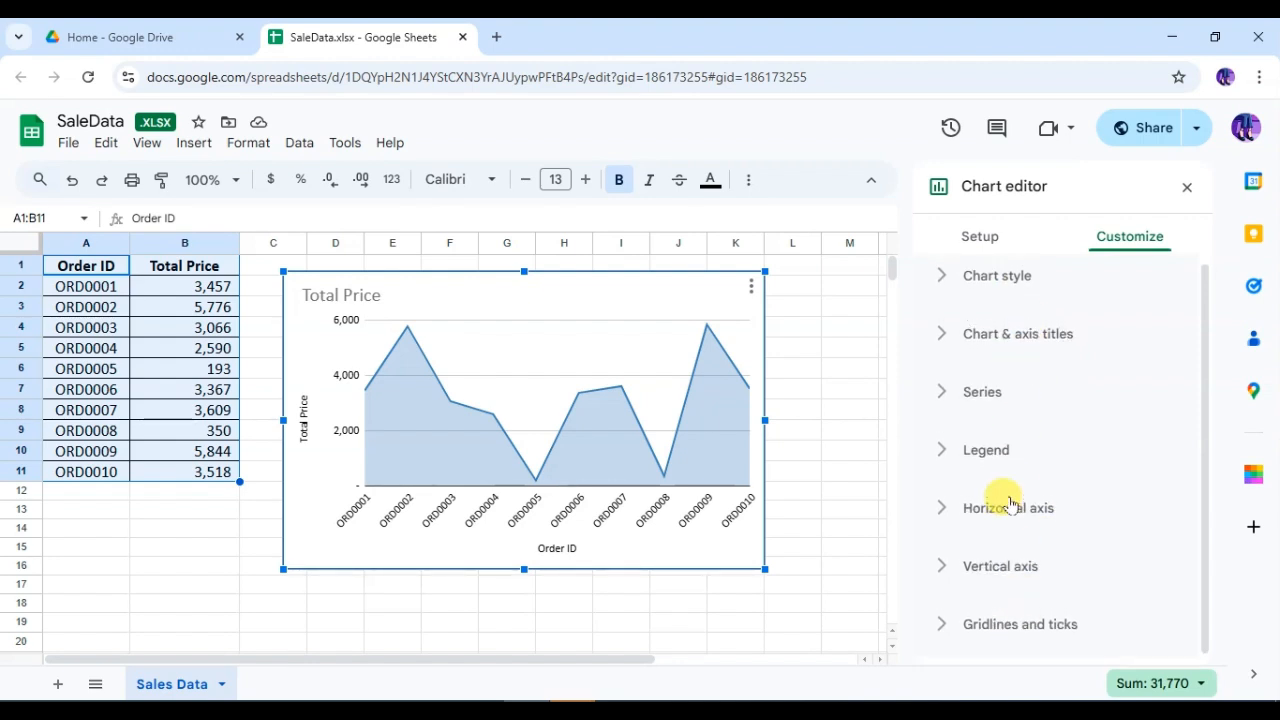
click(940, 284)
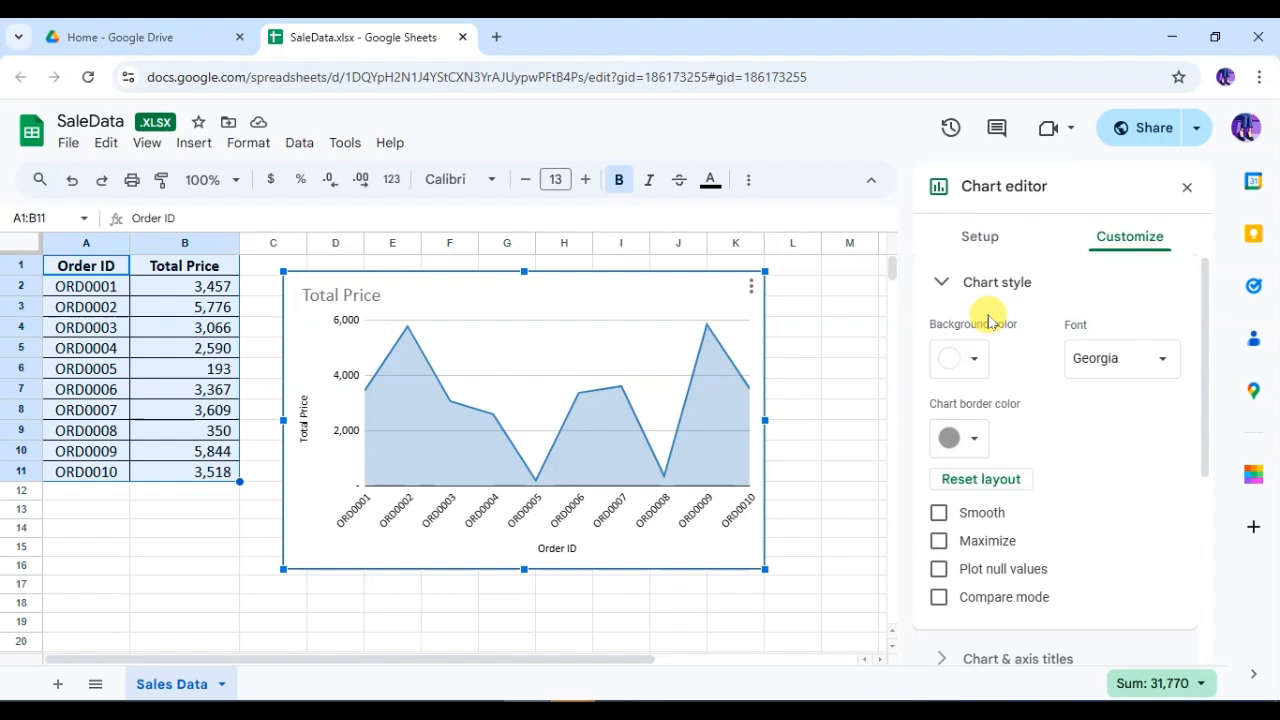
click(975, 362)
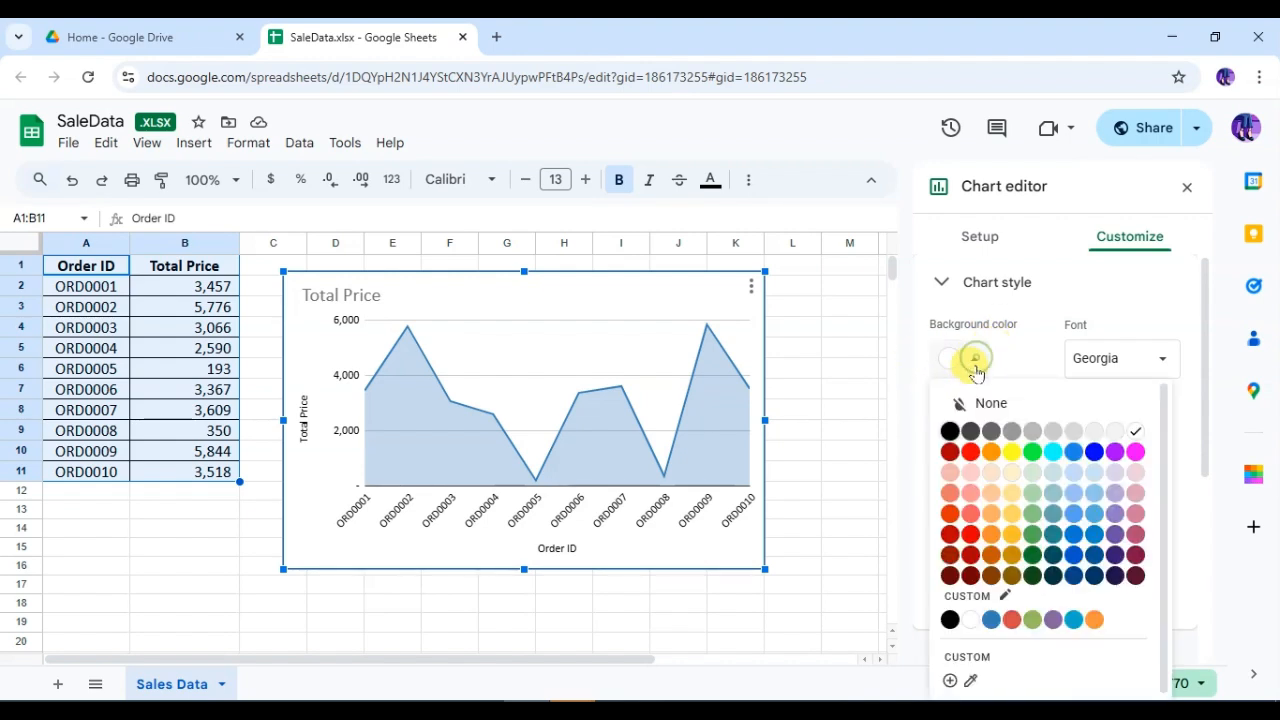
click(1010, 452)
click(976, 362)
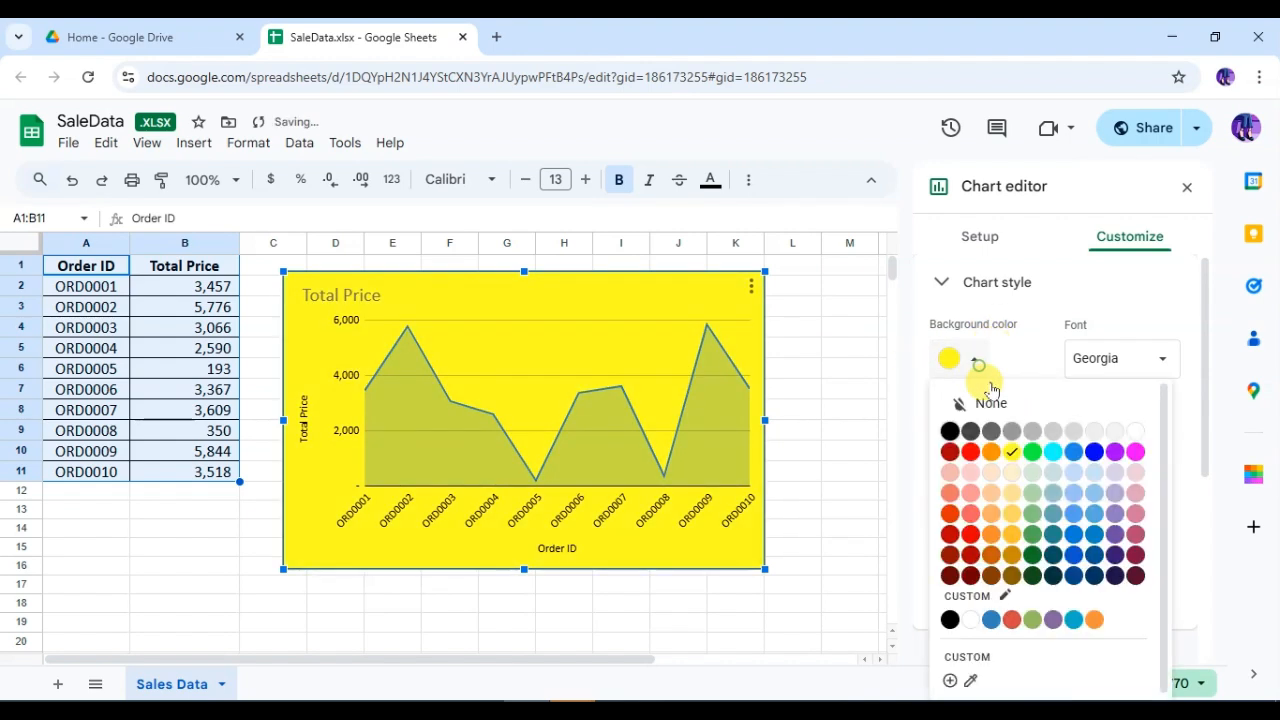
click(1115, 452)
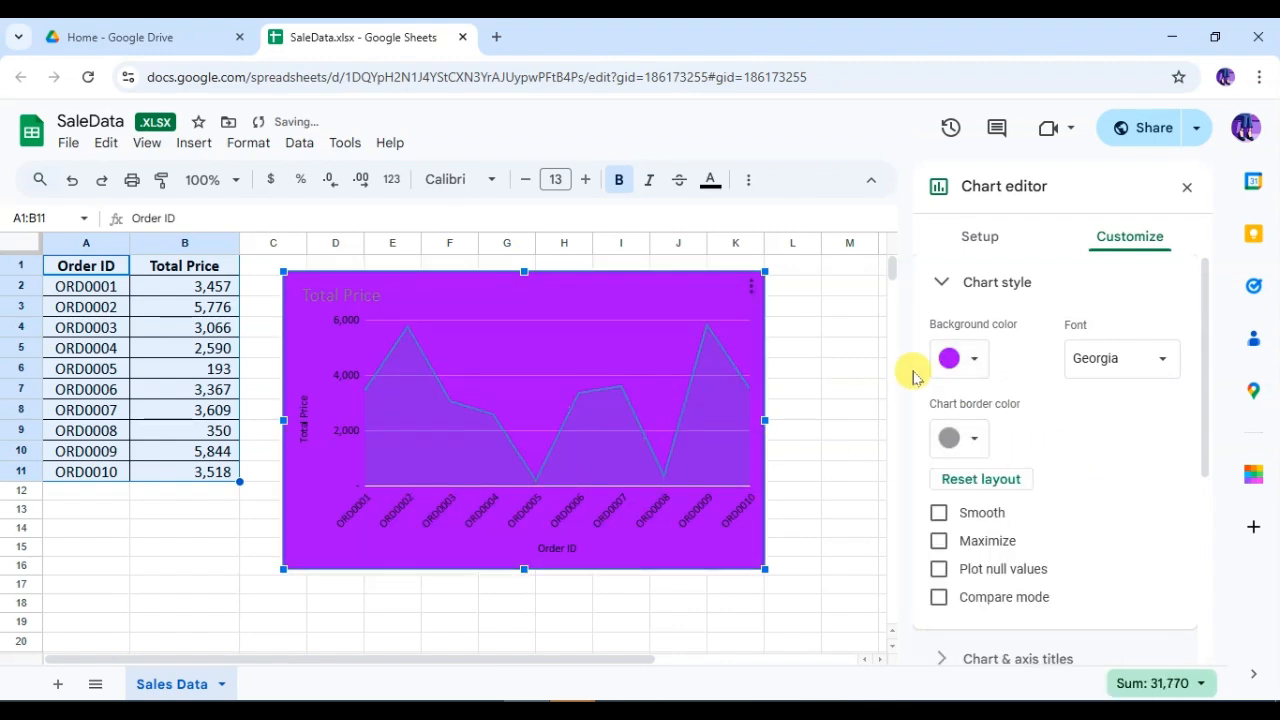
click(975, 360)
click(1097, 494)
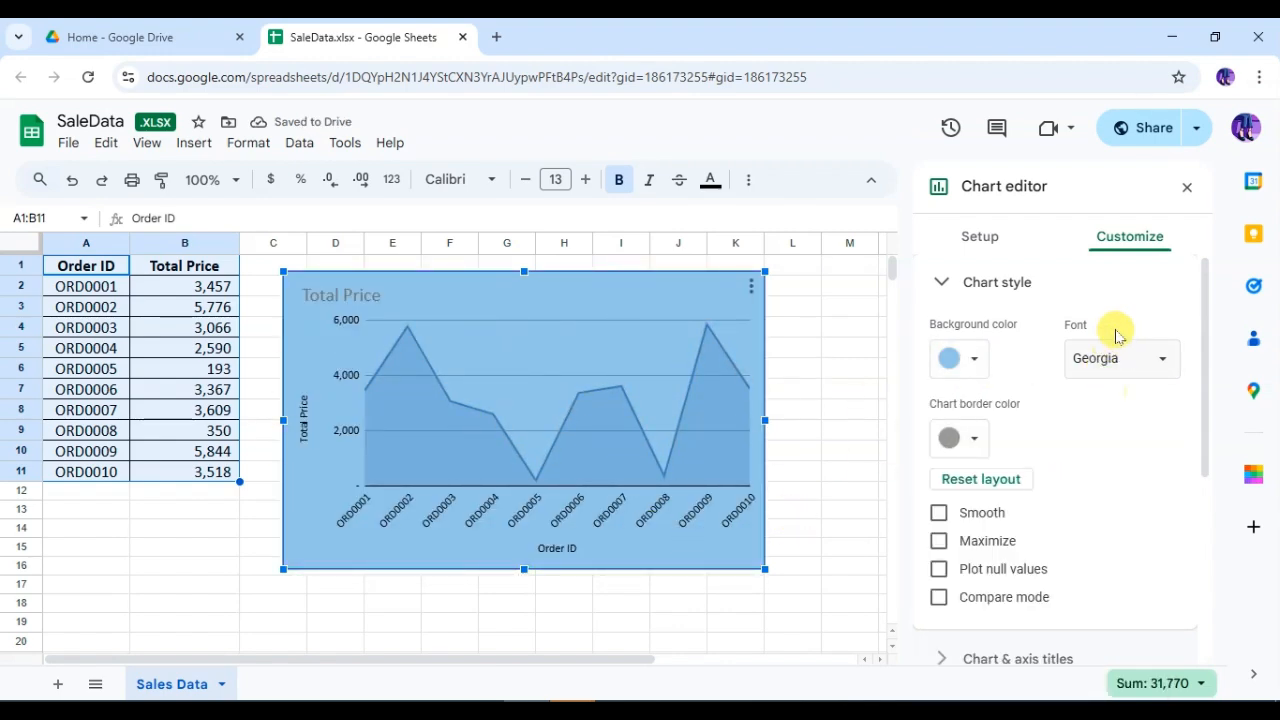
- Set the chart style's font to Sans Serif
click(1128, 364)
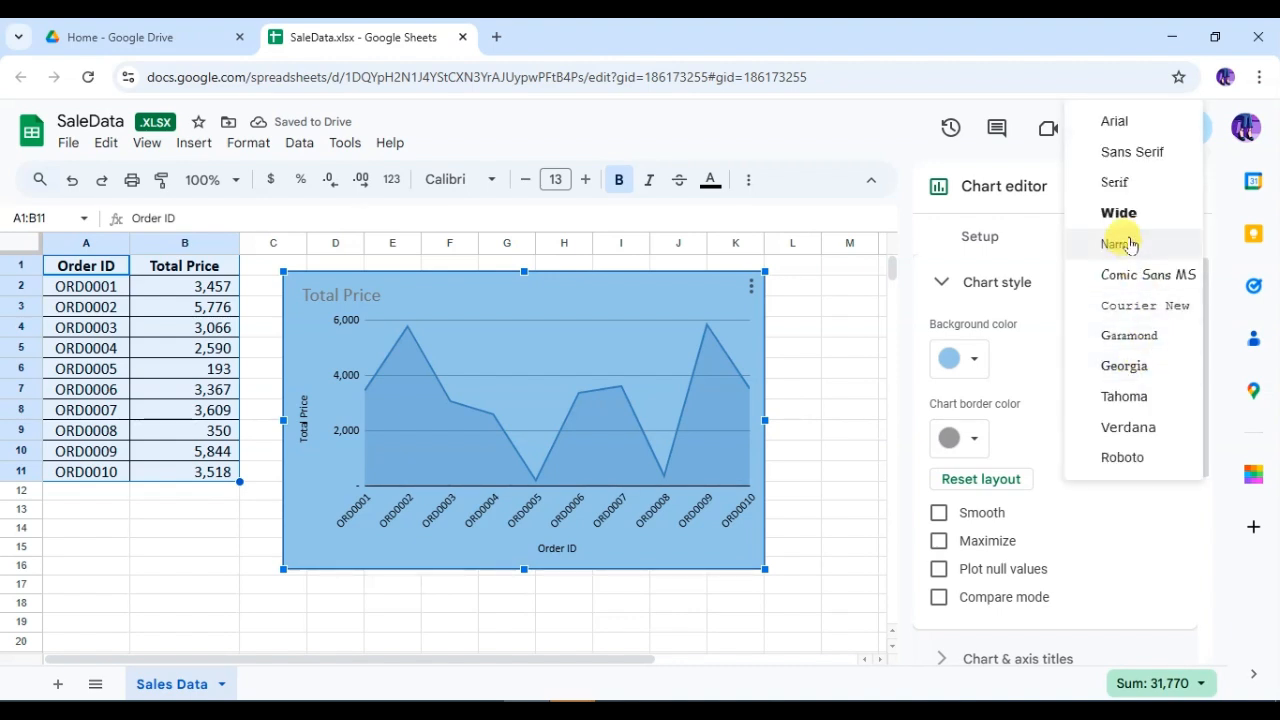
click(1134, 152)
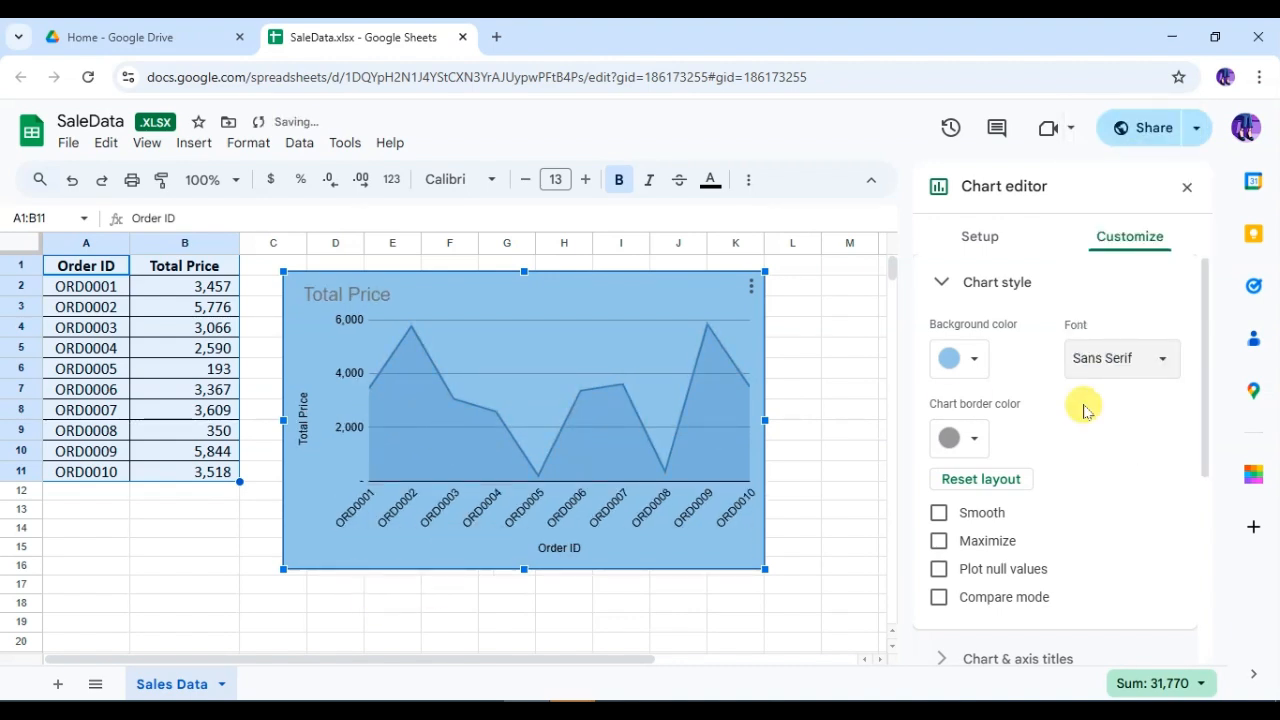
click(937, 283)
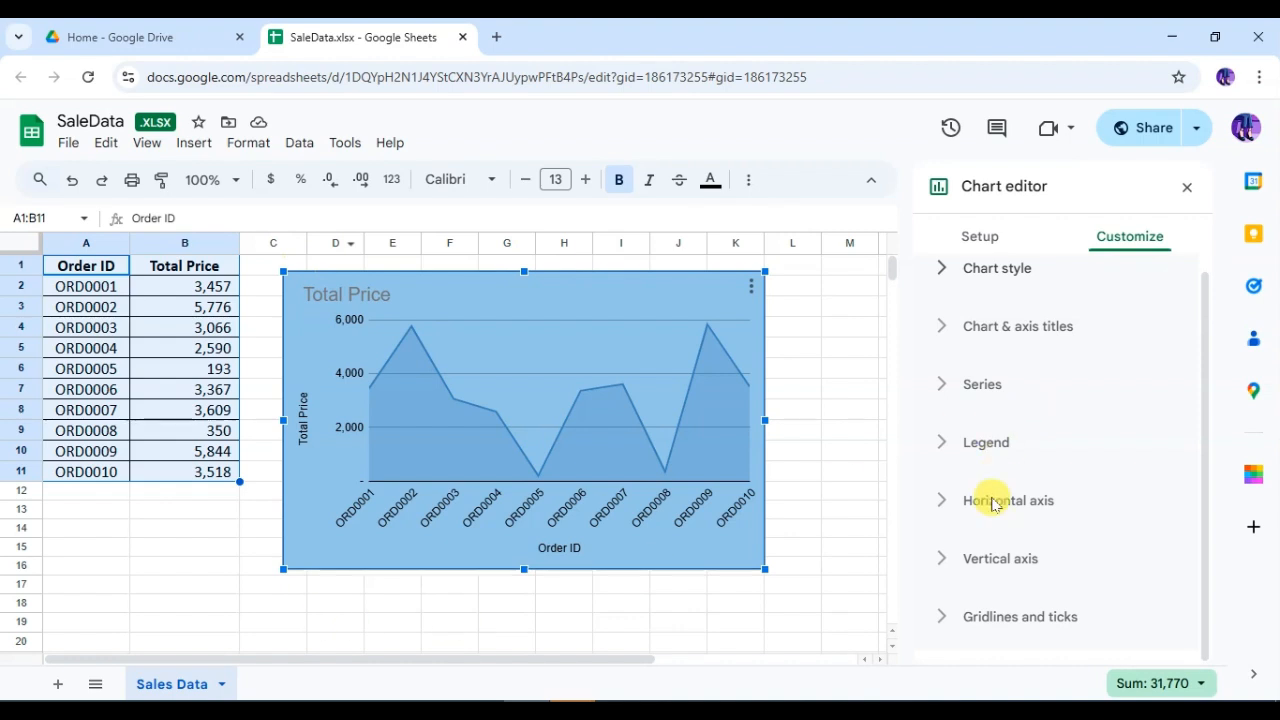
- Set the horizontal axis labels to the Wide font at size 12
click(936, 503)
scroll(1077, 497, down, 2)
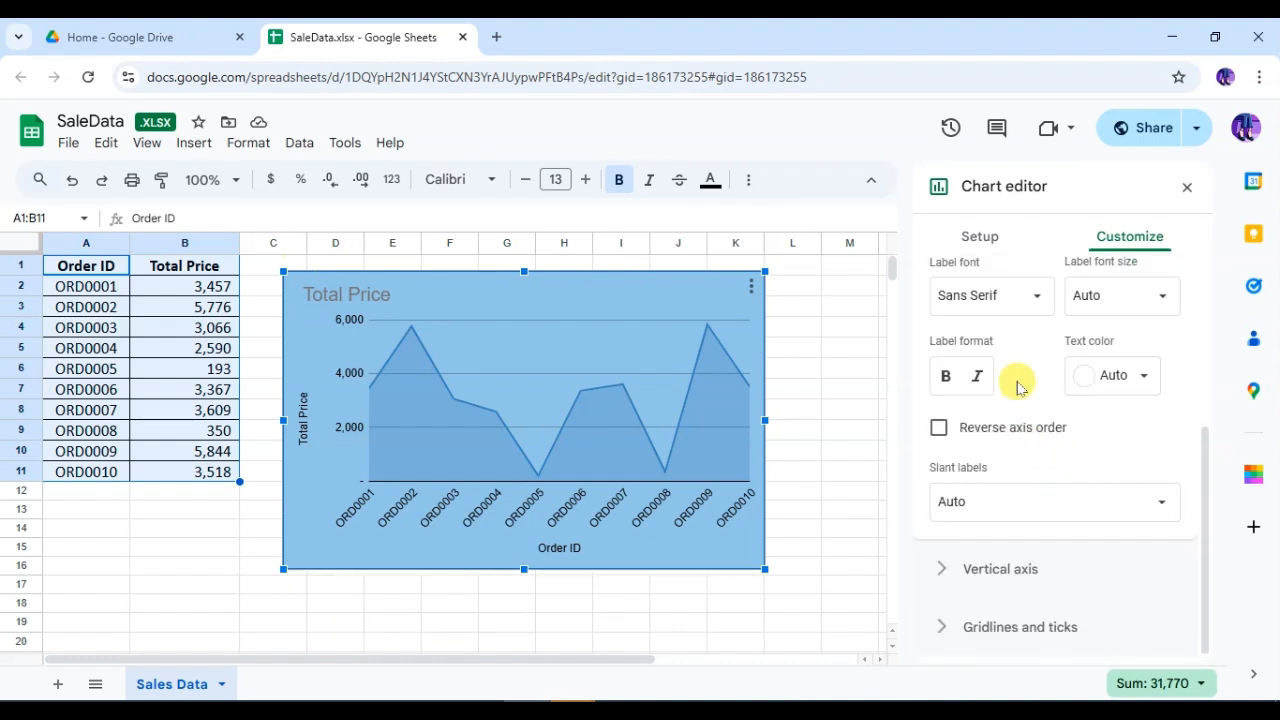
scroll(1022, 375, up, 1)
click(1025, 407)
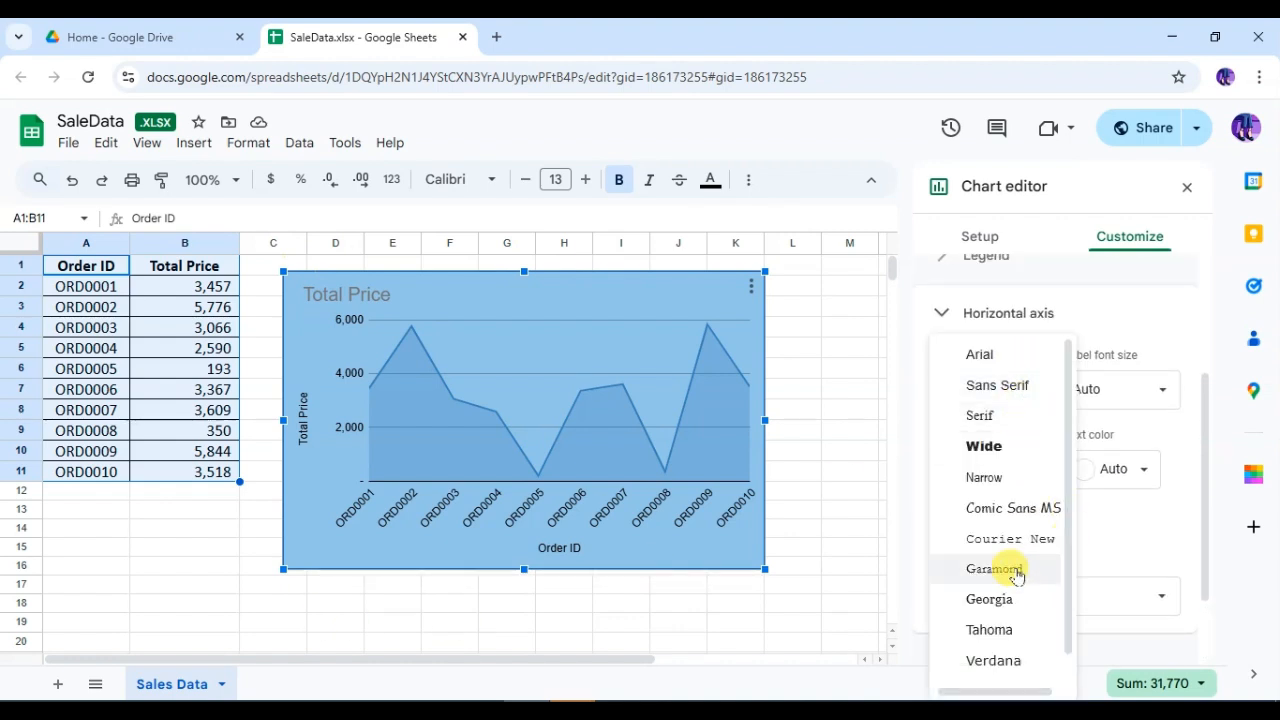
click(982, 445)
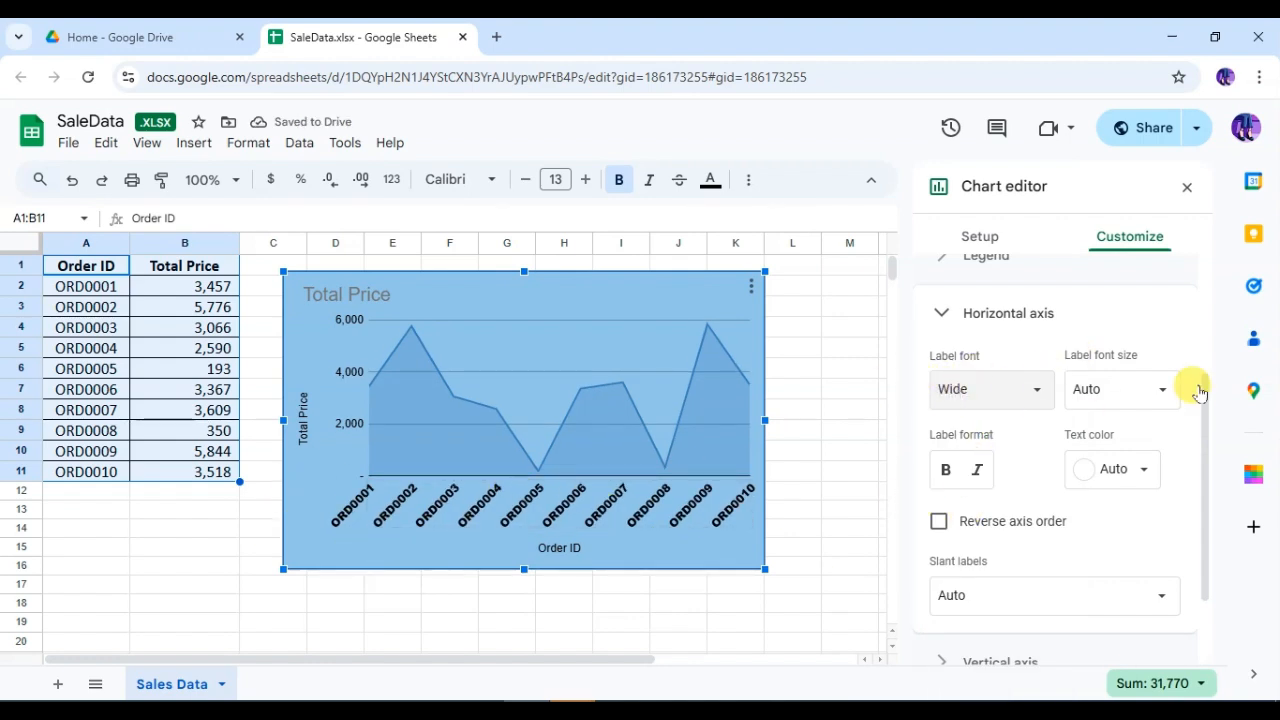
click(1150, 389)
click(1157, 391)
click(1157, 391)
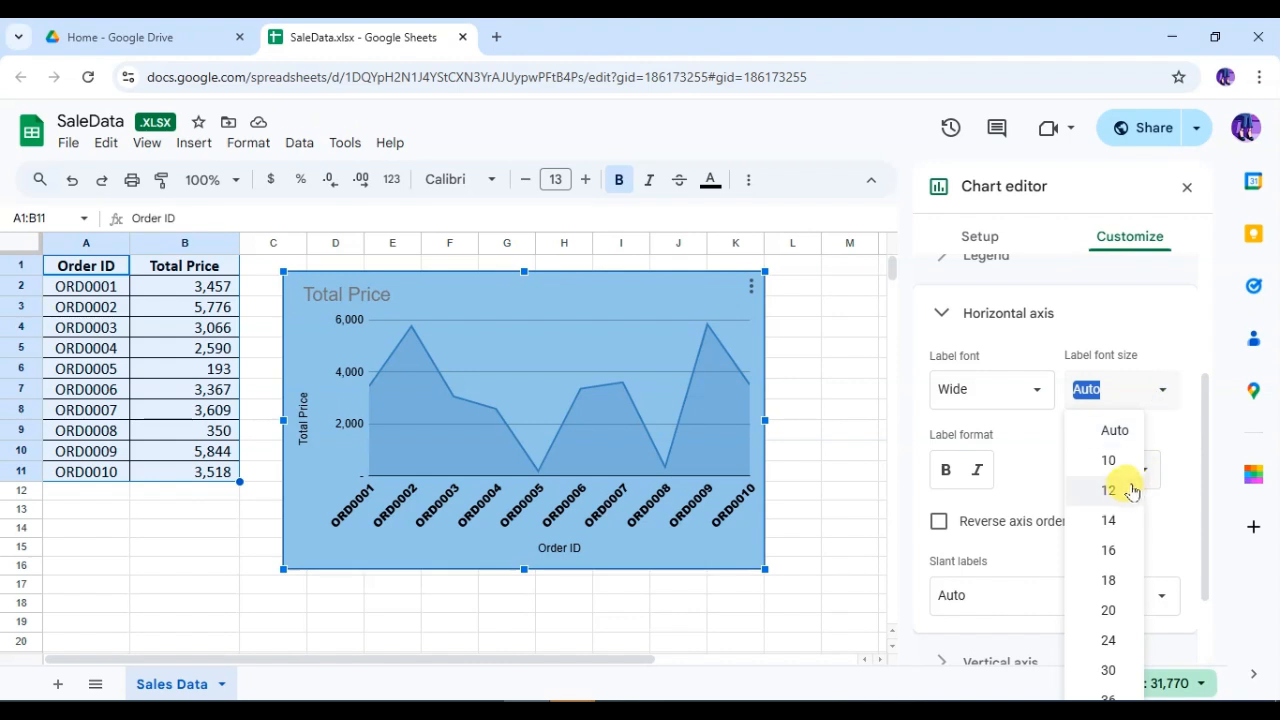
click(1108, 490)
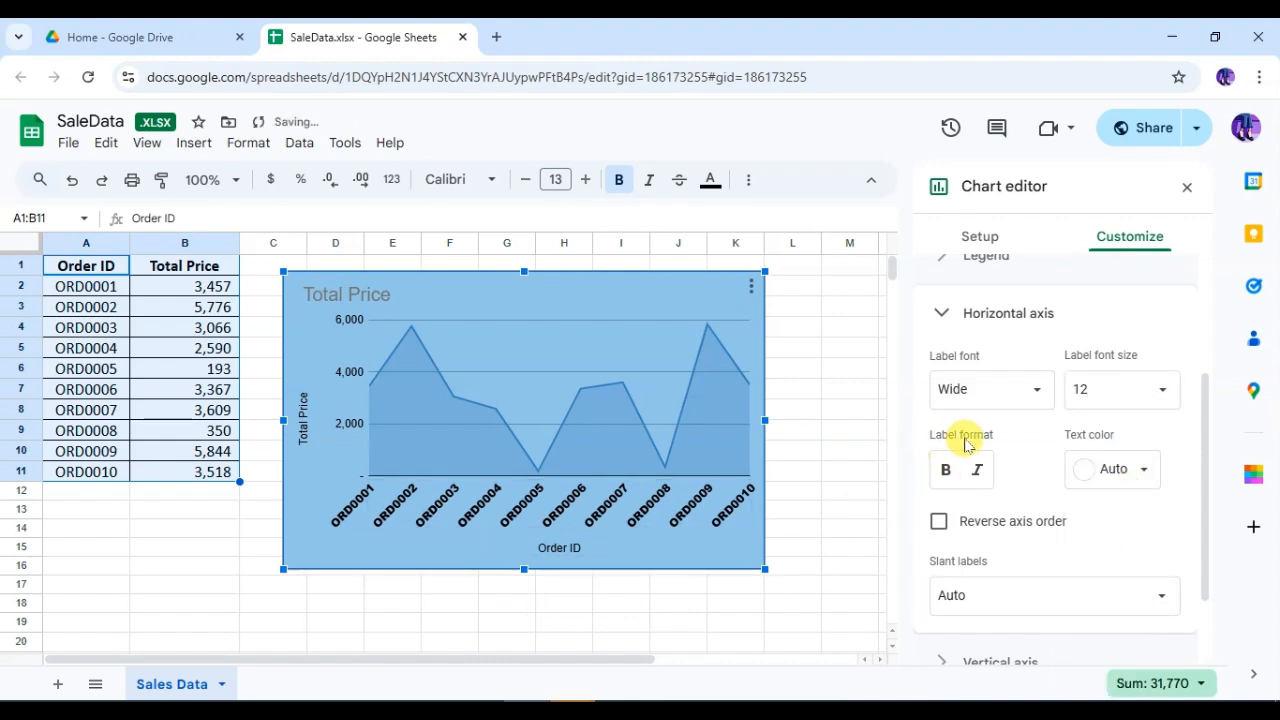
- Make the horizontal axis labels bold and italic, trying dark teal text before settling on the darkest magenta
click(946, 470)
click(977, 469)
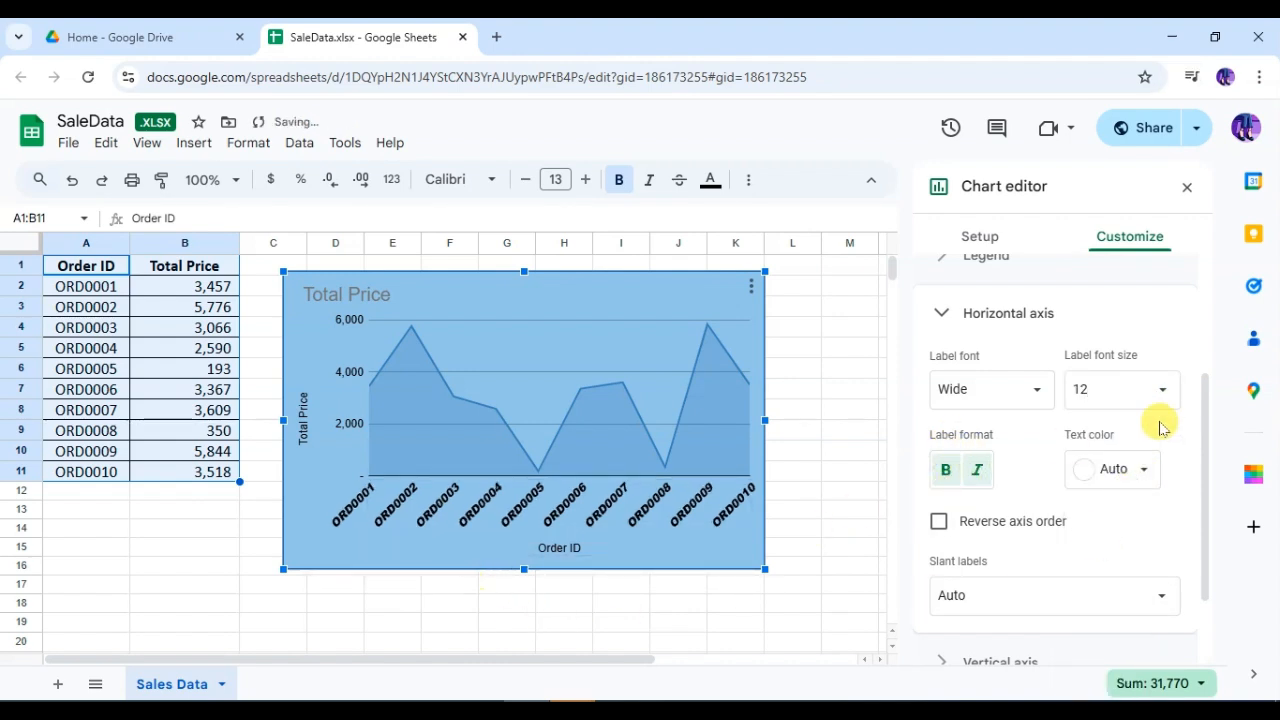
click(1124, 478)
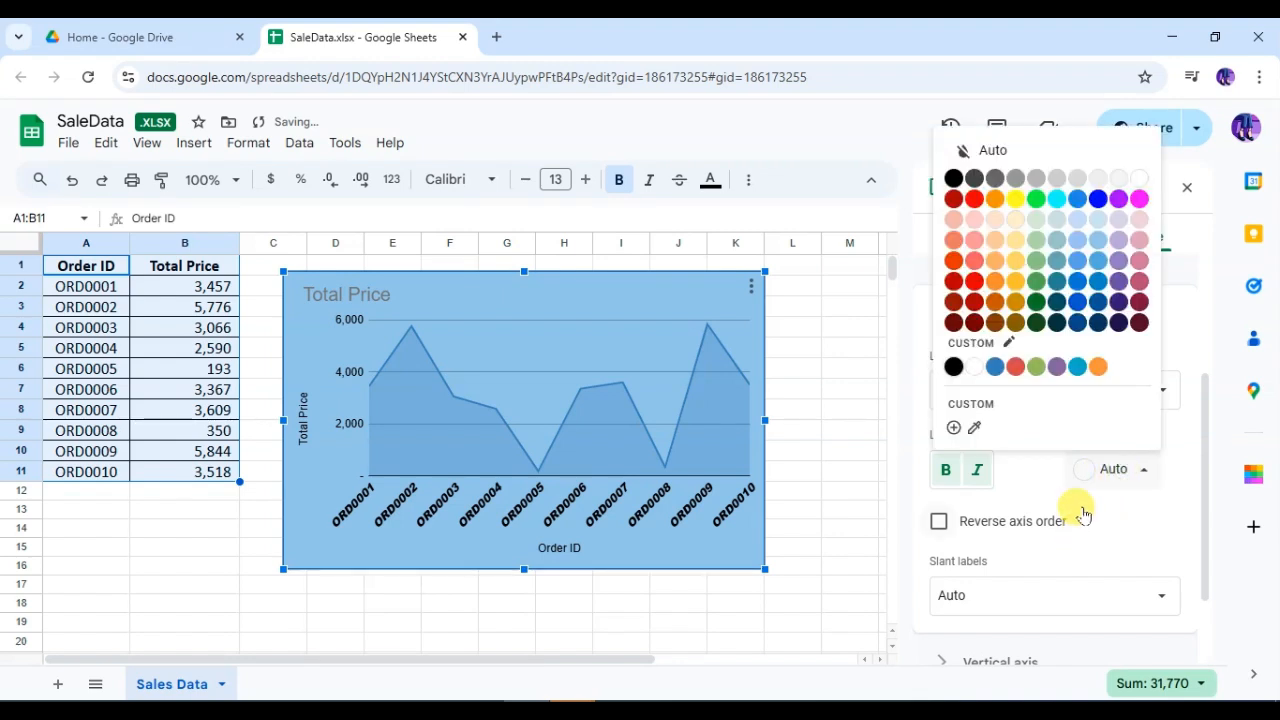
click(1056, 323)
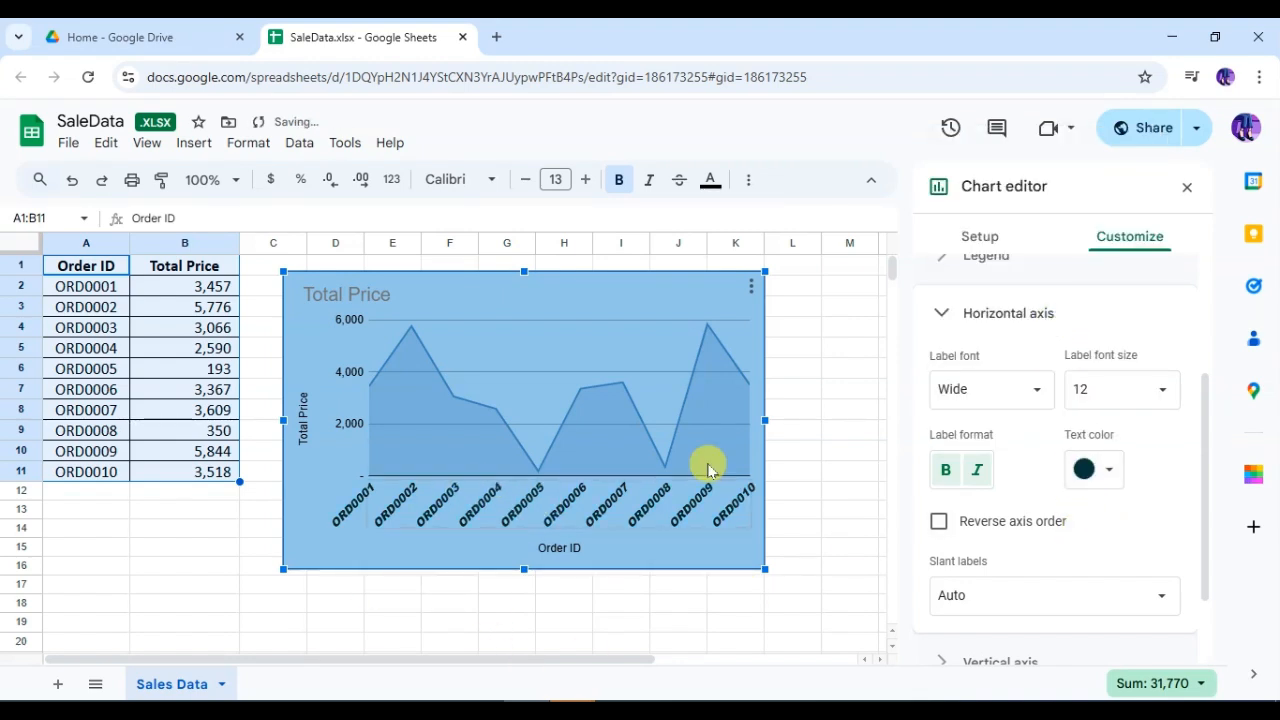
click(1110, 469)
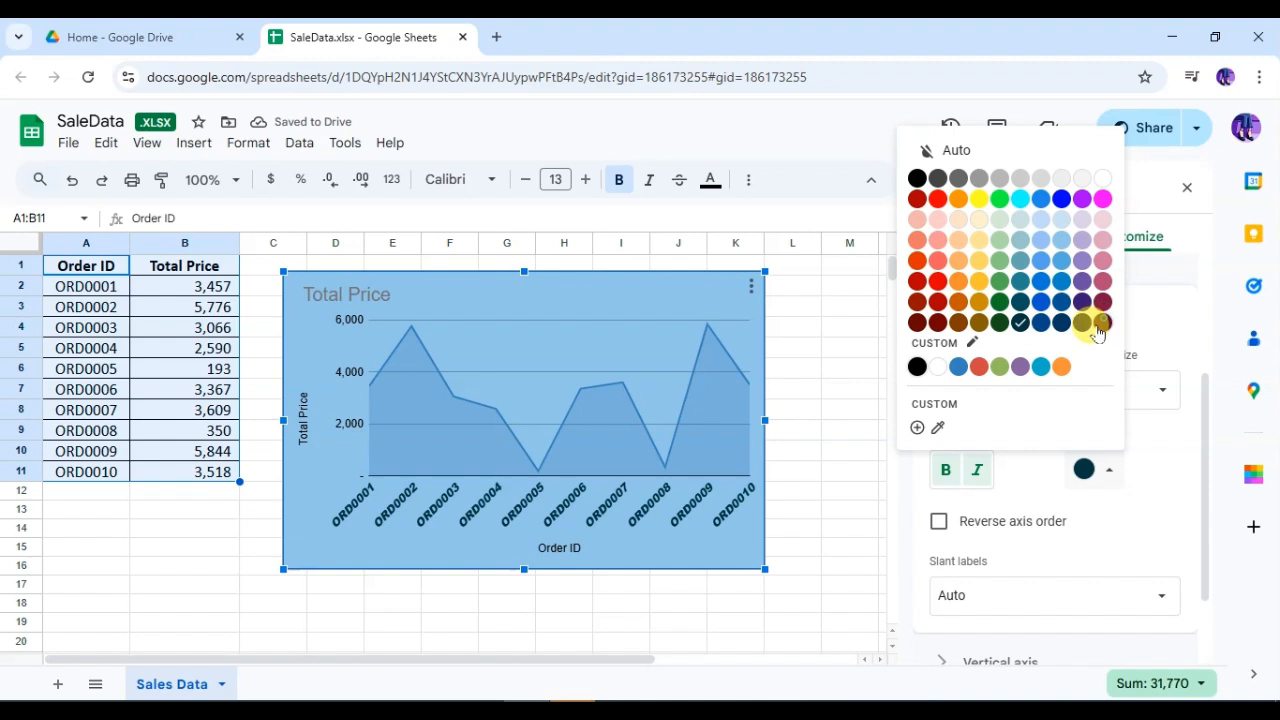
click(1095, 324)
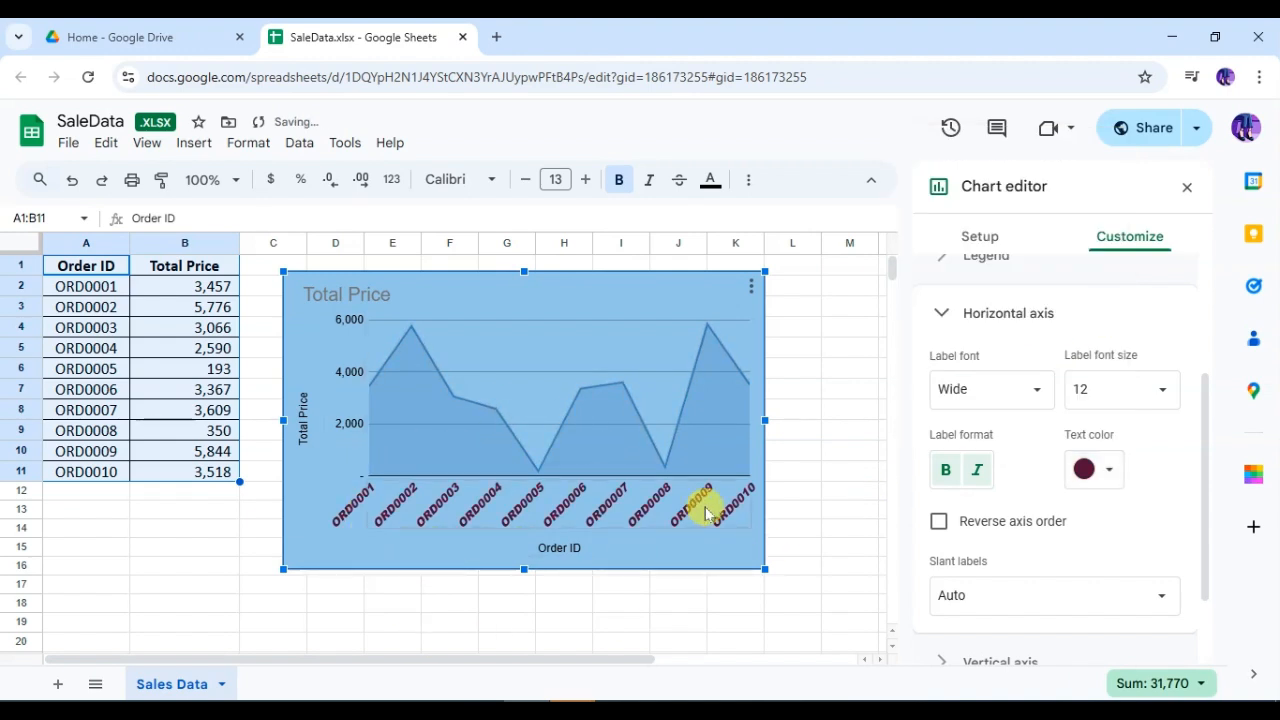
click(943, 312)
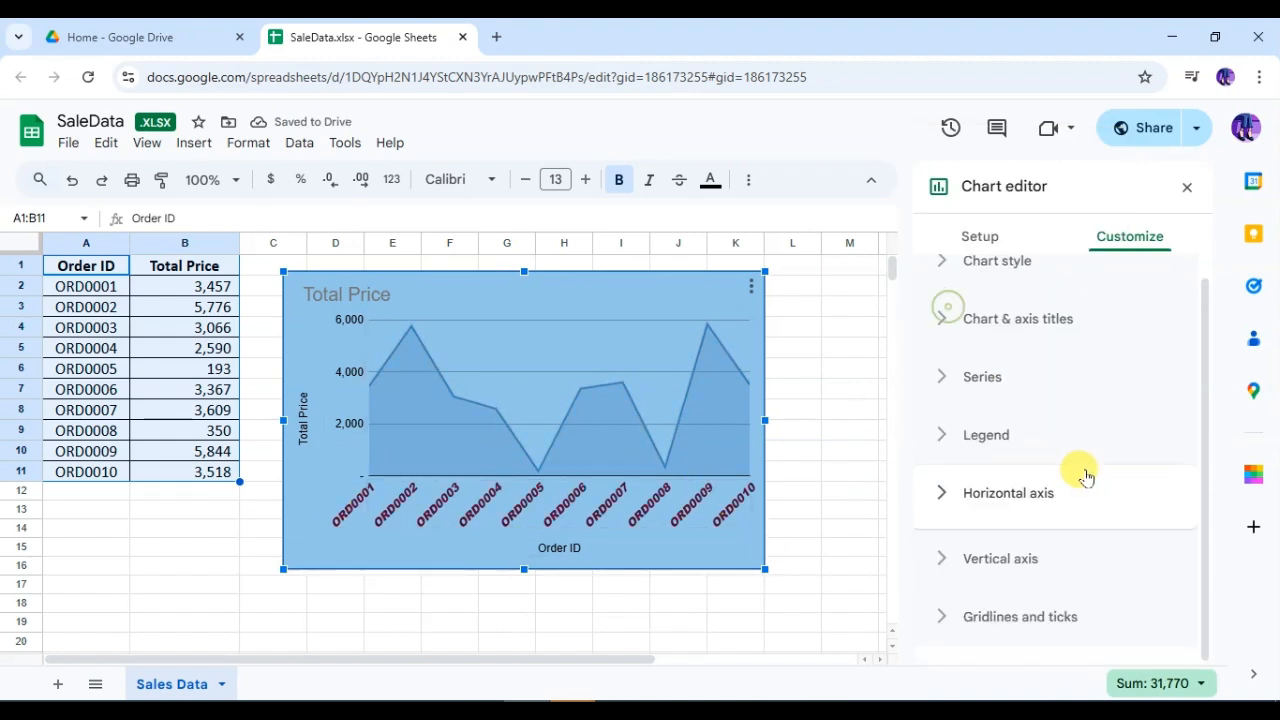
- Color the vertical axis labels dark magenta and make them bold and italic
click(948, 568)
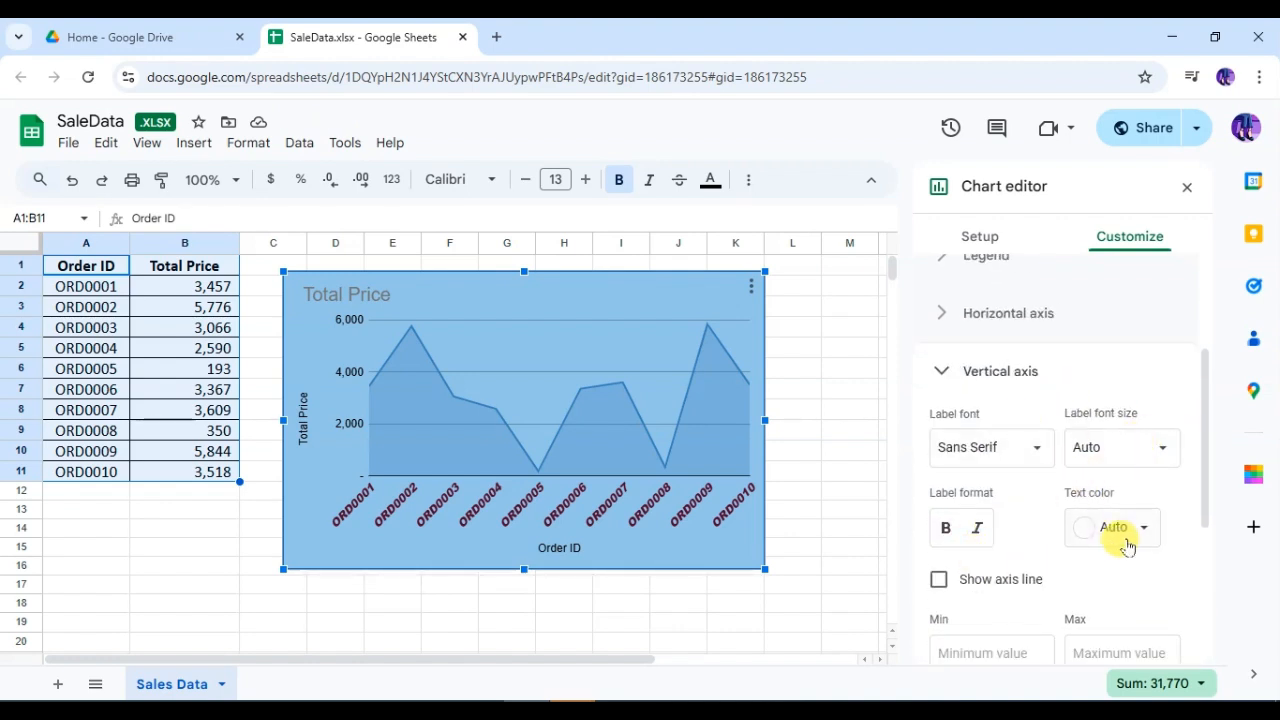
click(1130, 537)
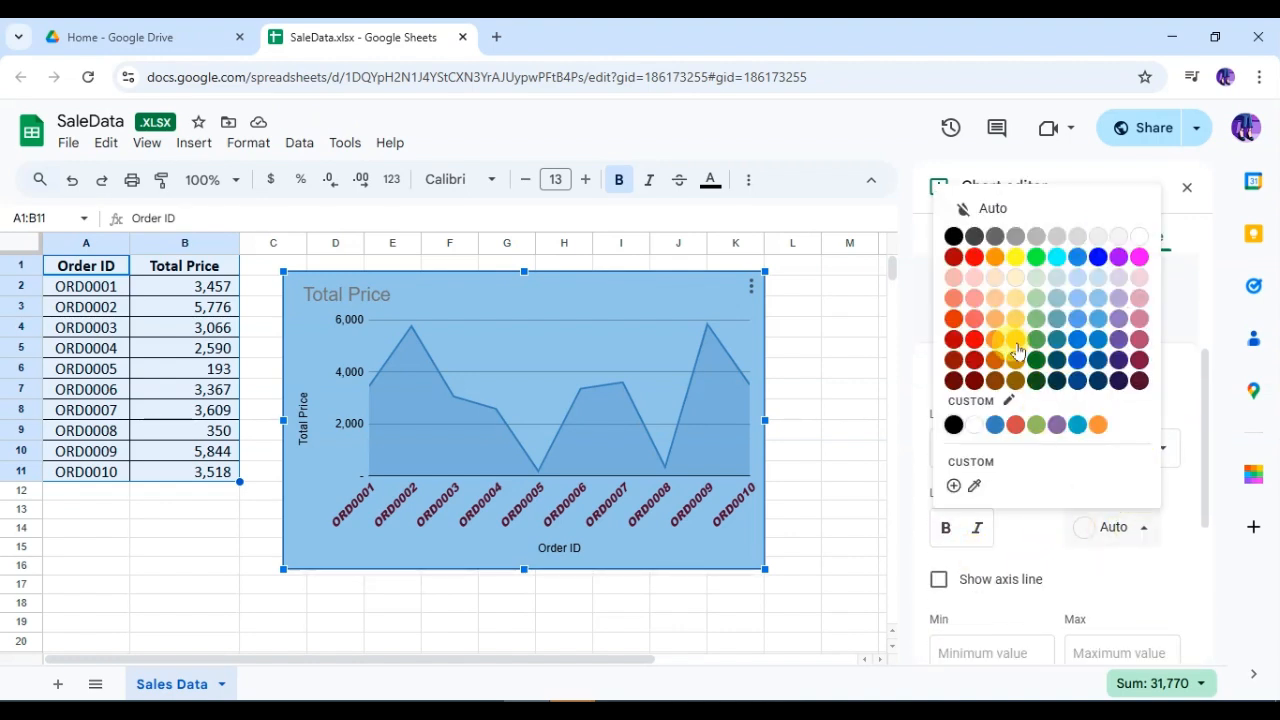
click(1140, 365)
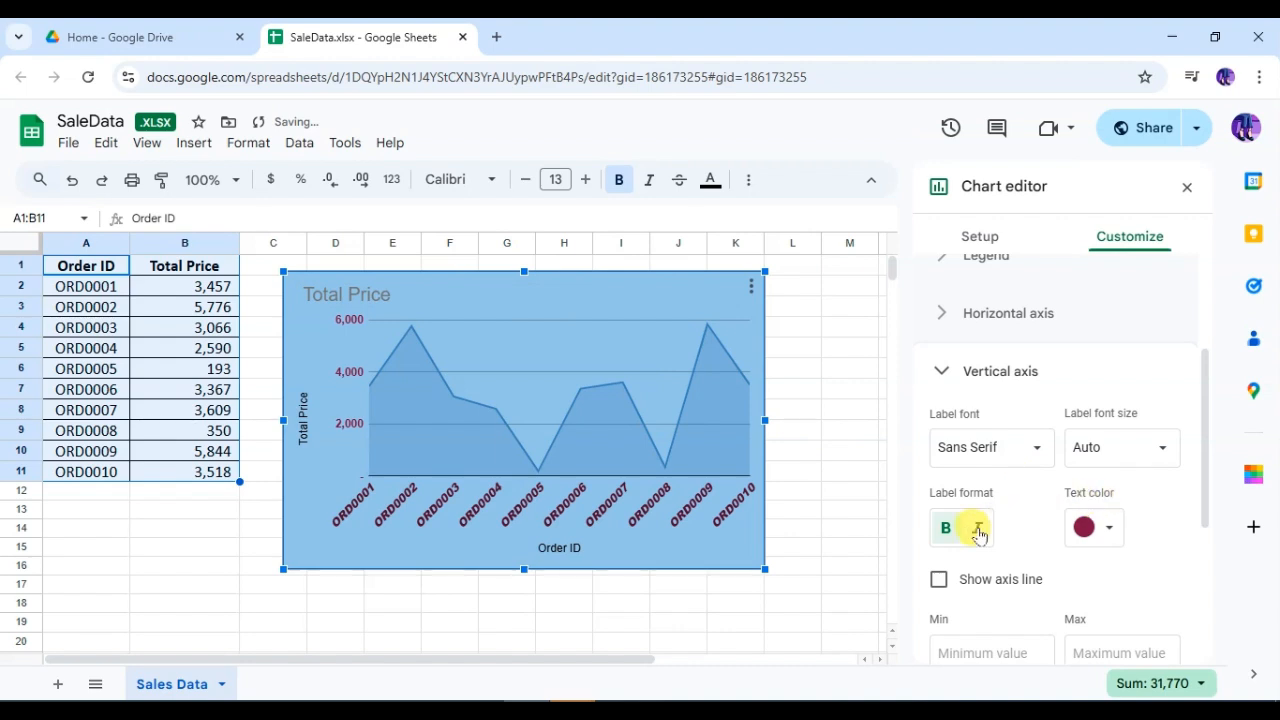
click(978, 533)
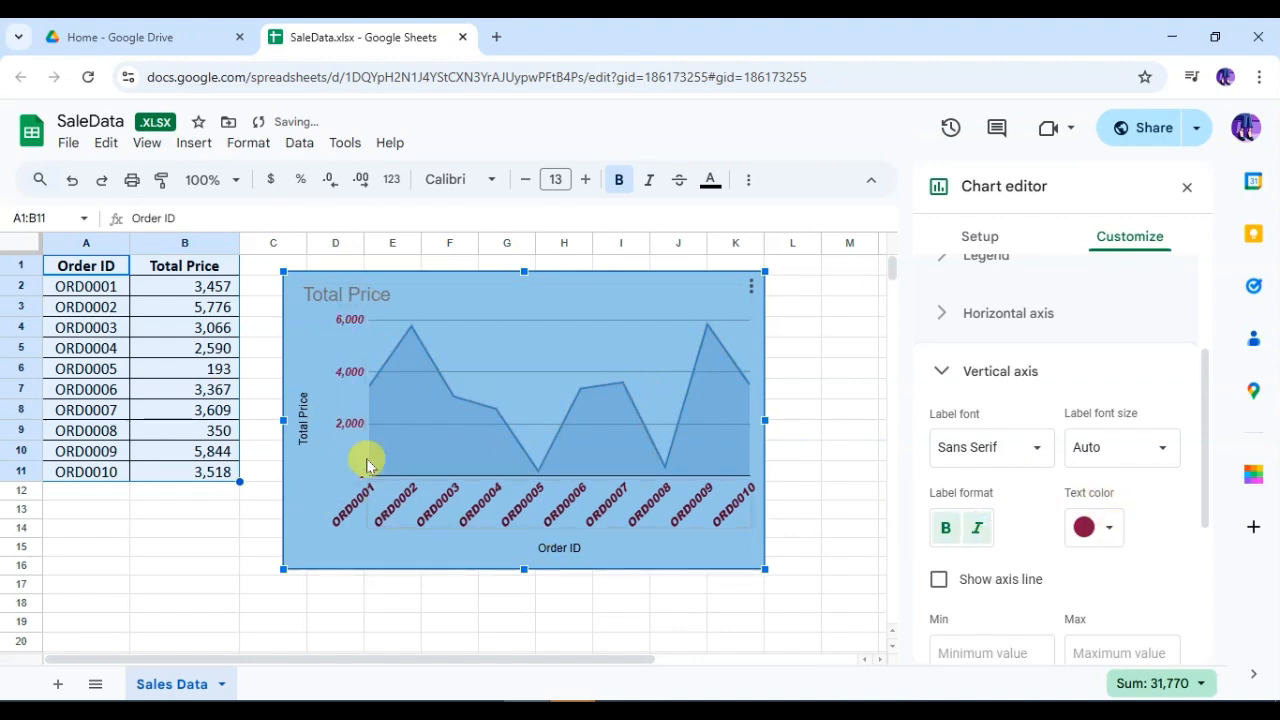
click(942, 373)
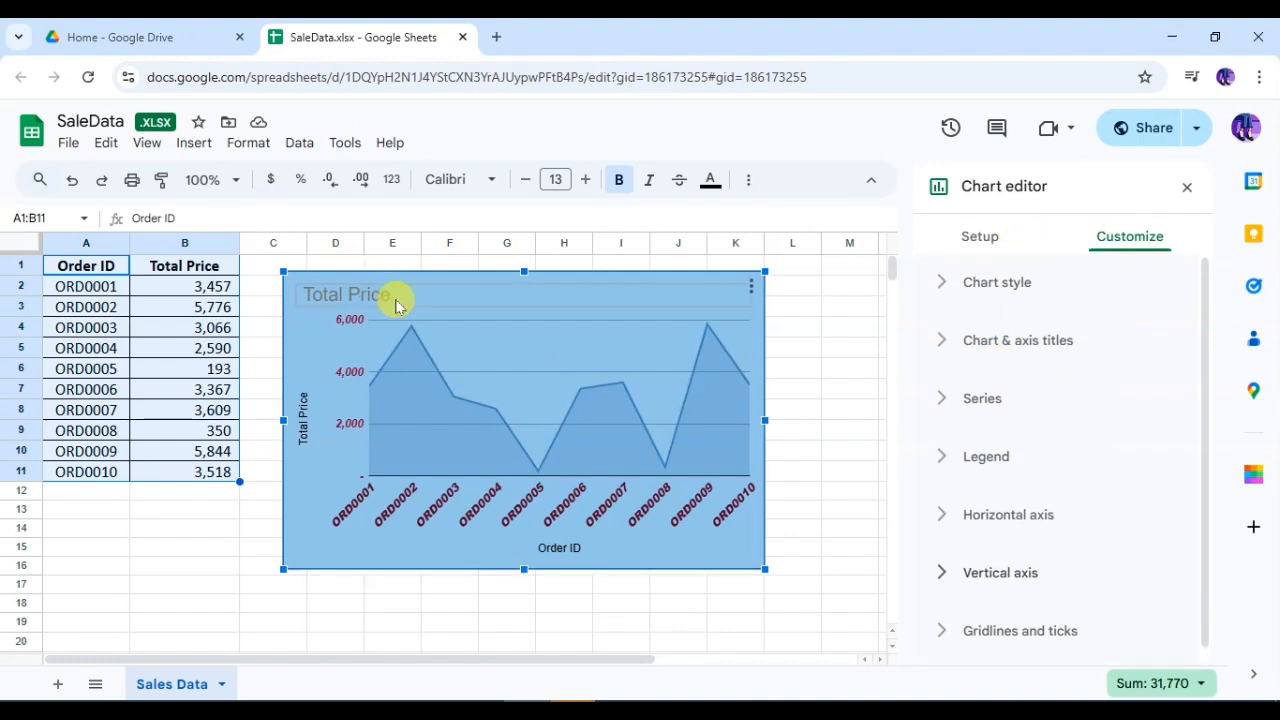
- Change the chart title text to "Sale Data"
click(937, 343)
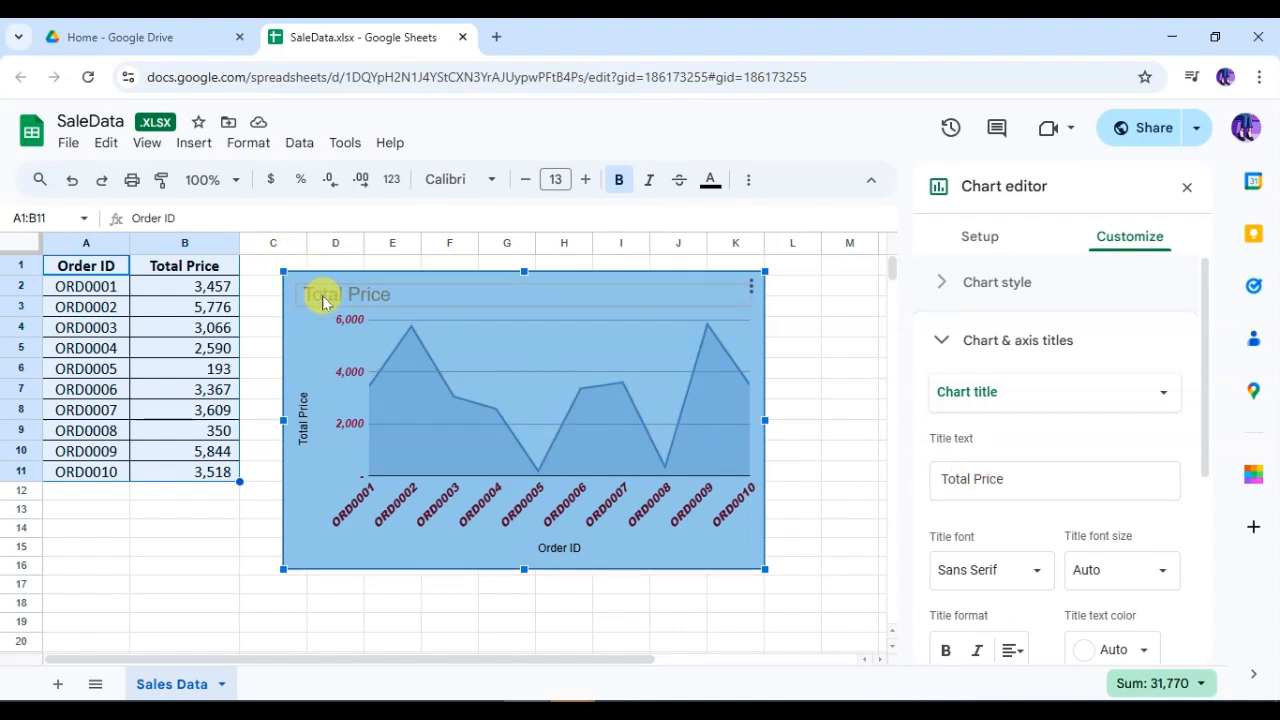
click(1016, 479)
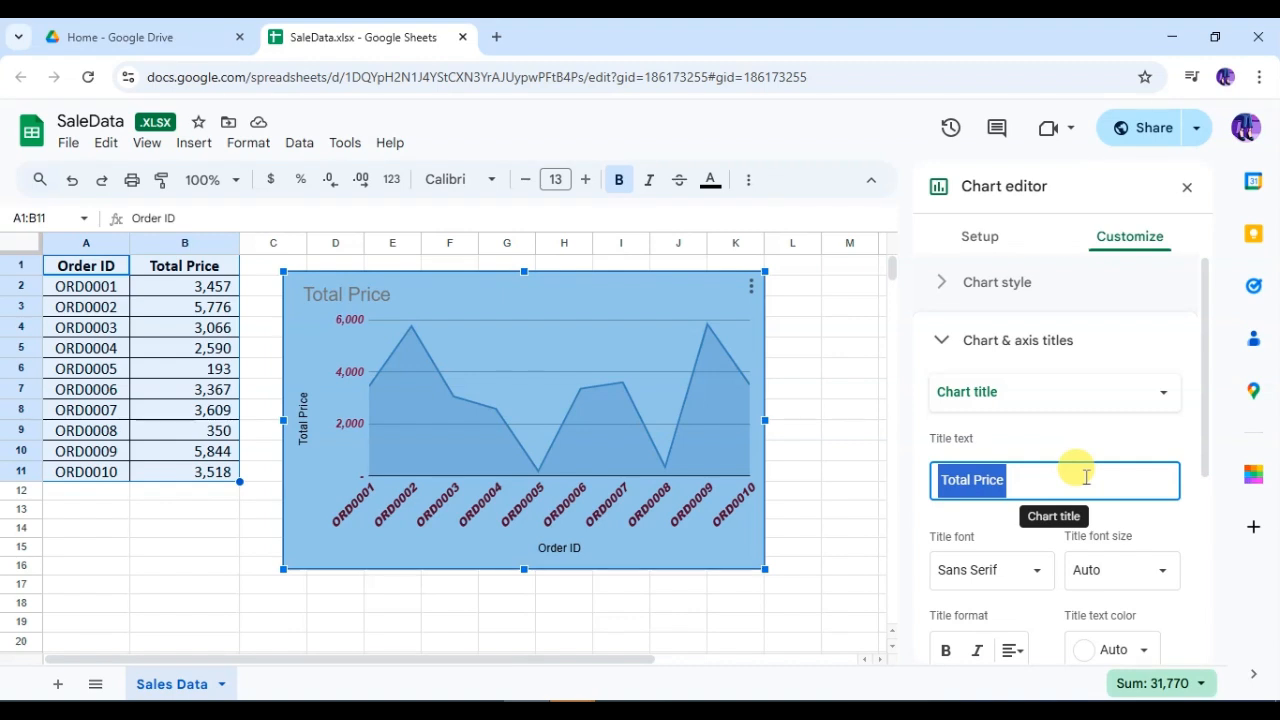
text(sa)
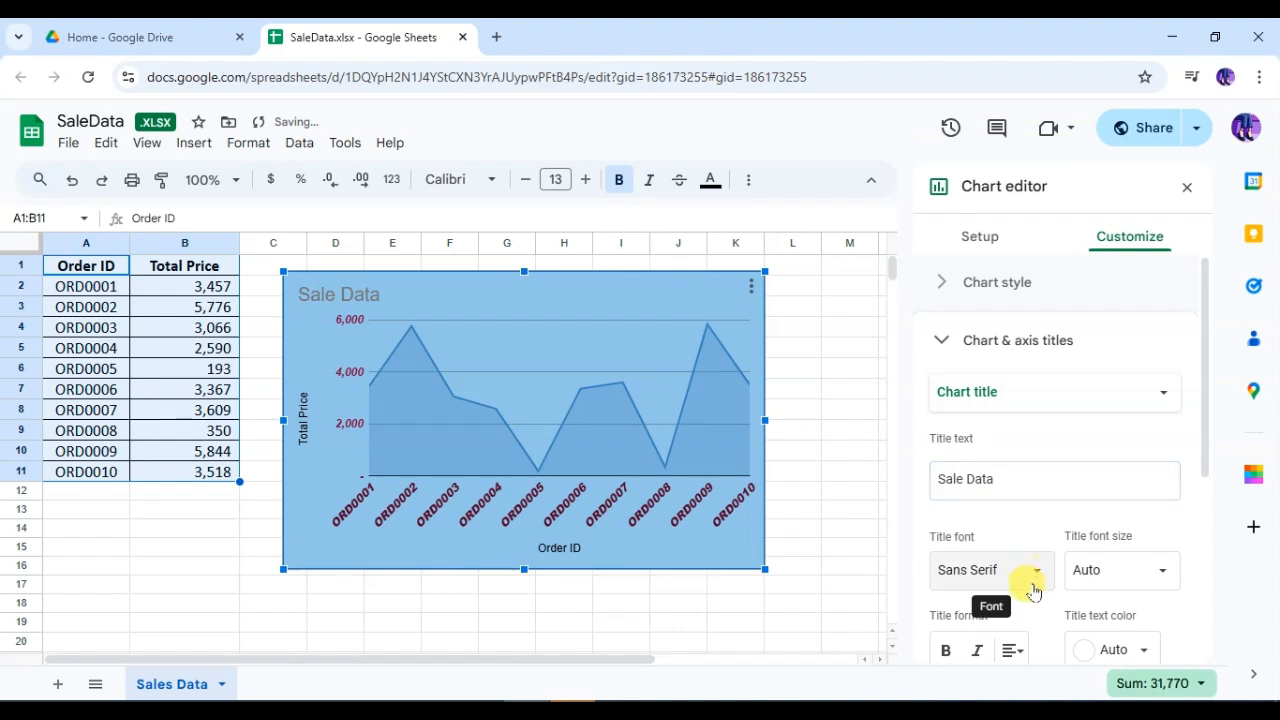
- Set the chart title's font to Wide at size 14
scroll(926, 503, down, 1)
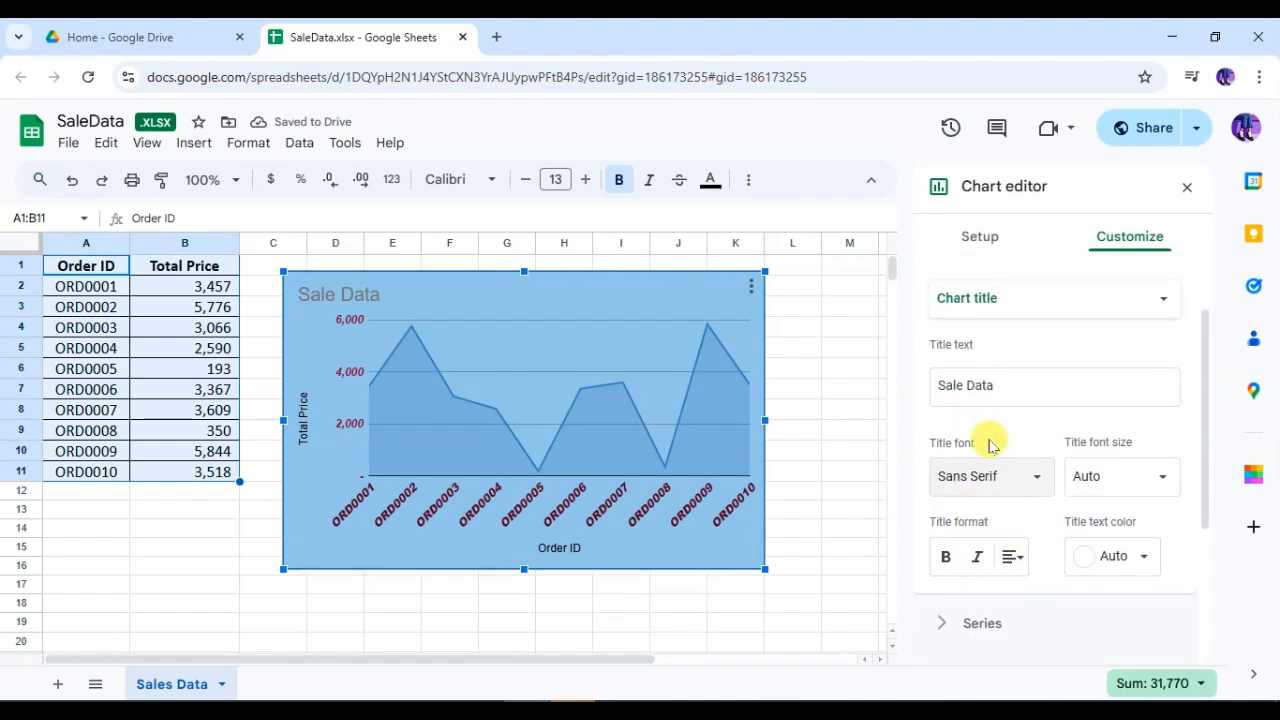
click(1016, 483)
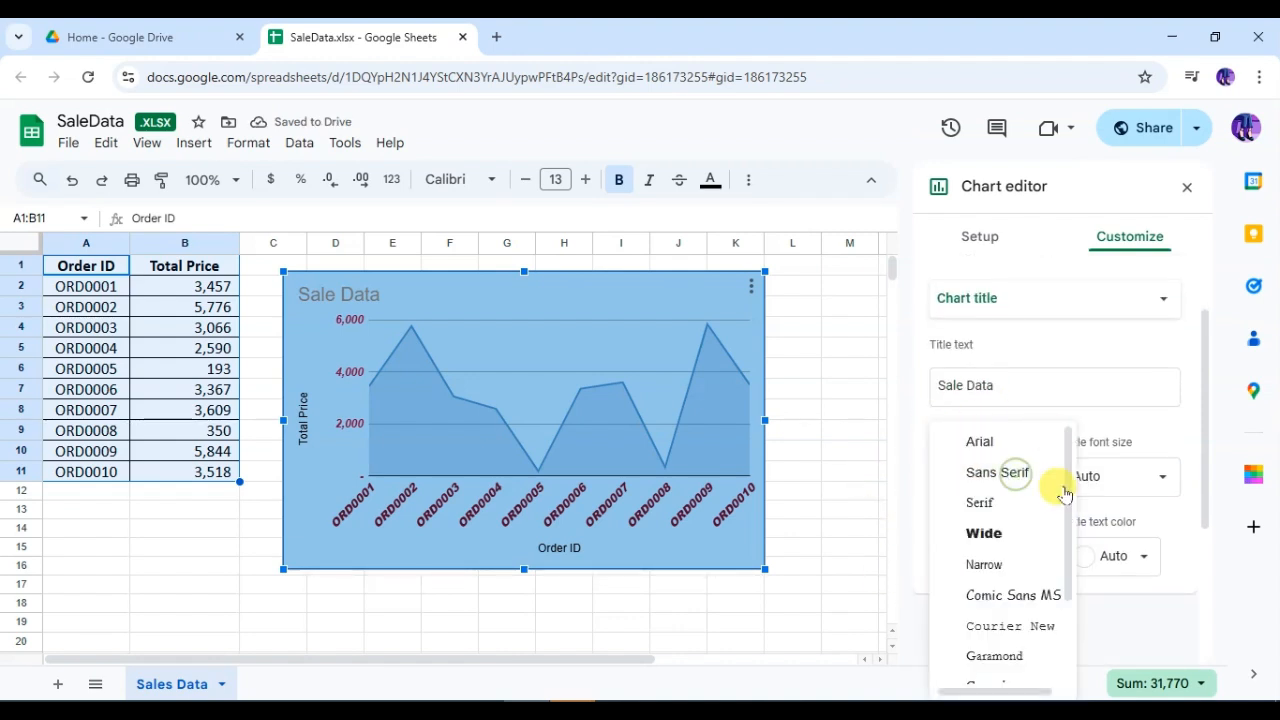
click(980, 531)
click(1158, 479)
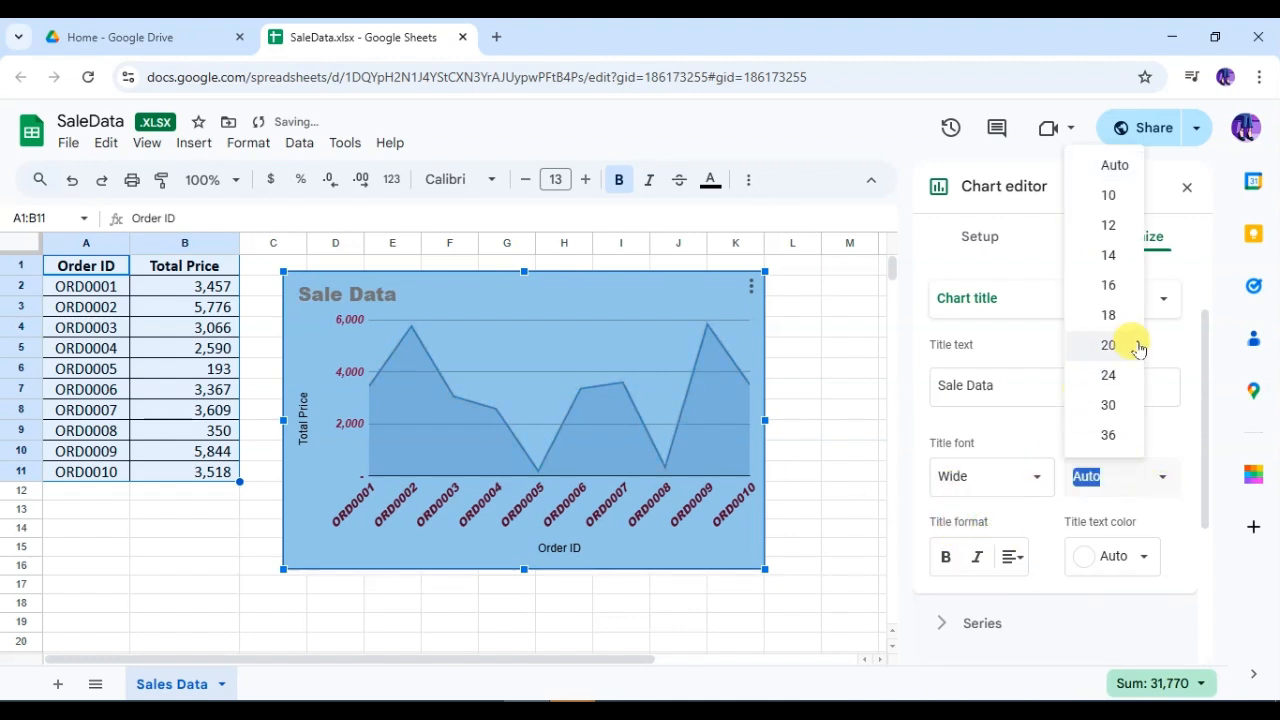
click(1110, 258)
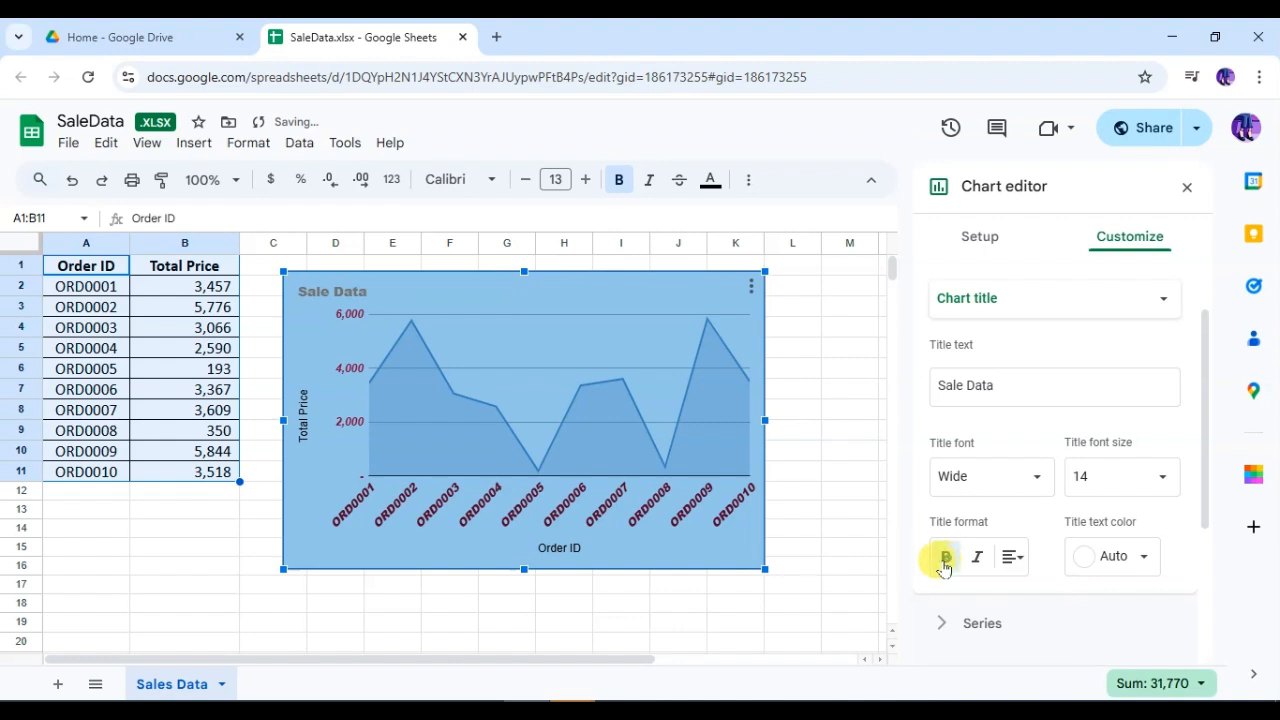
- Make the chart title bold and color its text the darkest magenta
click(1112, 558)
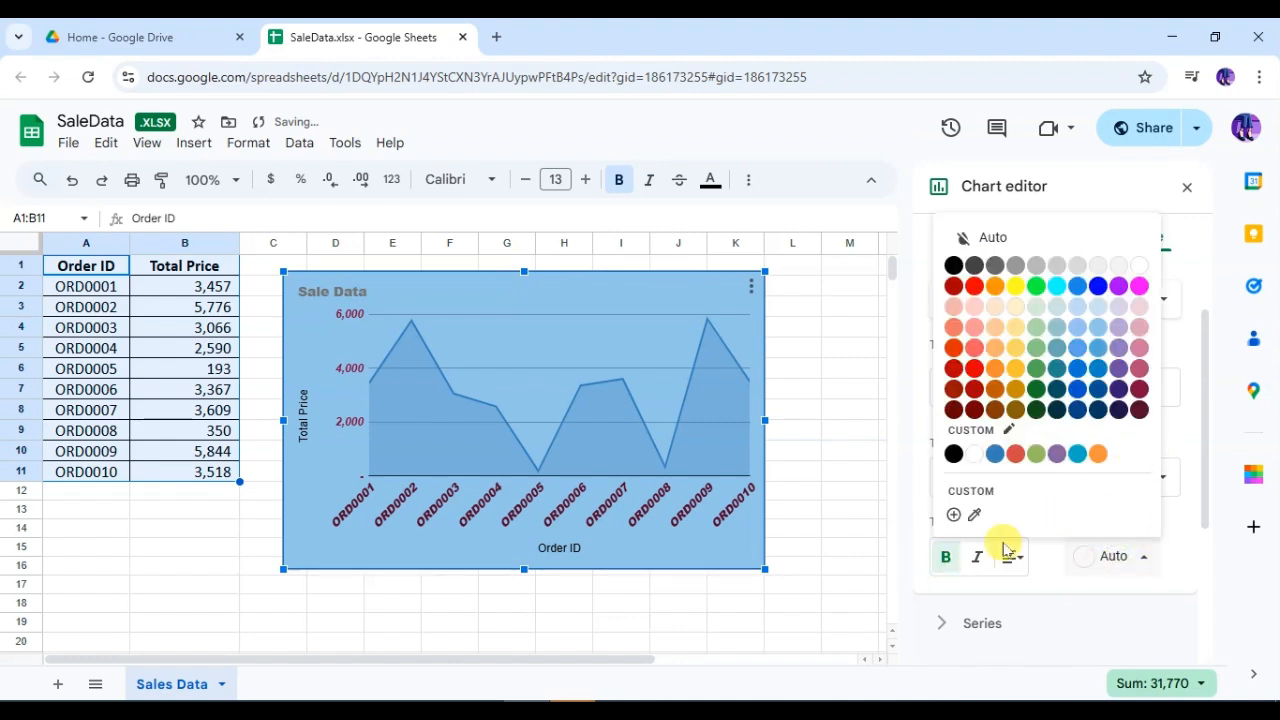
click(1140, 411)
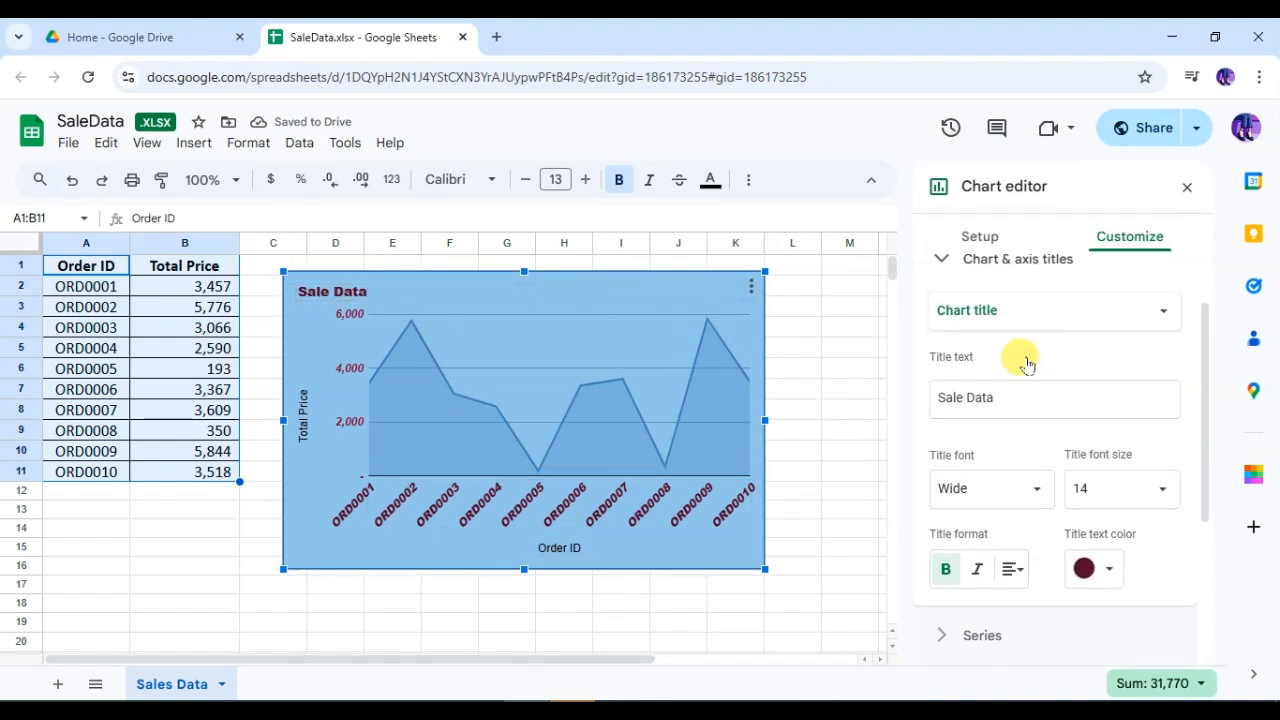
scroll(1020, 363, up, 2)
click(981, 366)
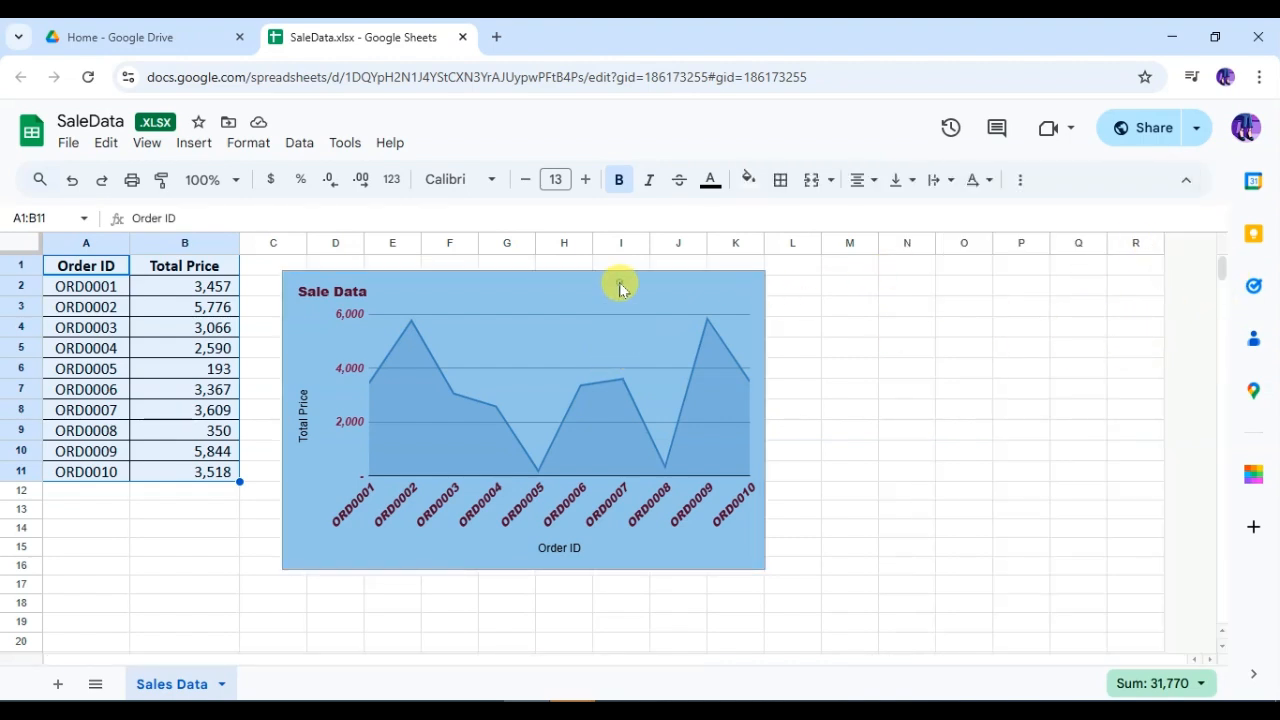
- Reopen the area chart for editing and select its plot area
click(650, 365)
click(751, 287)
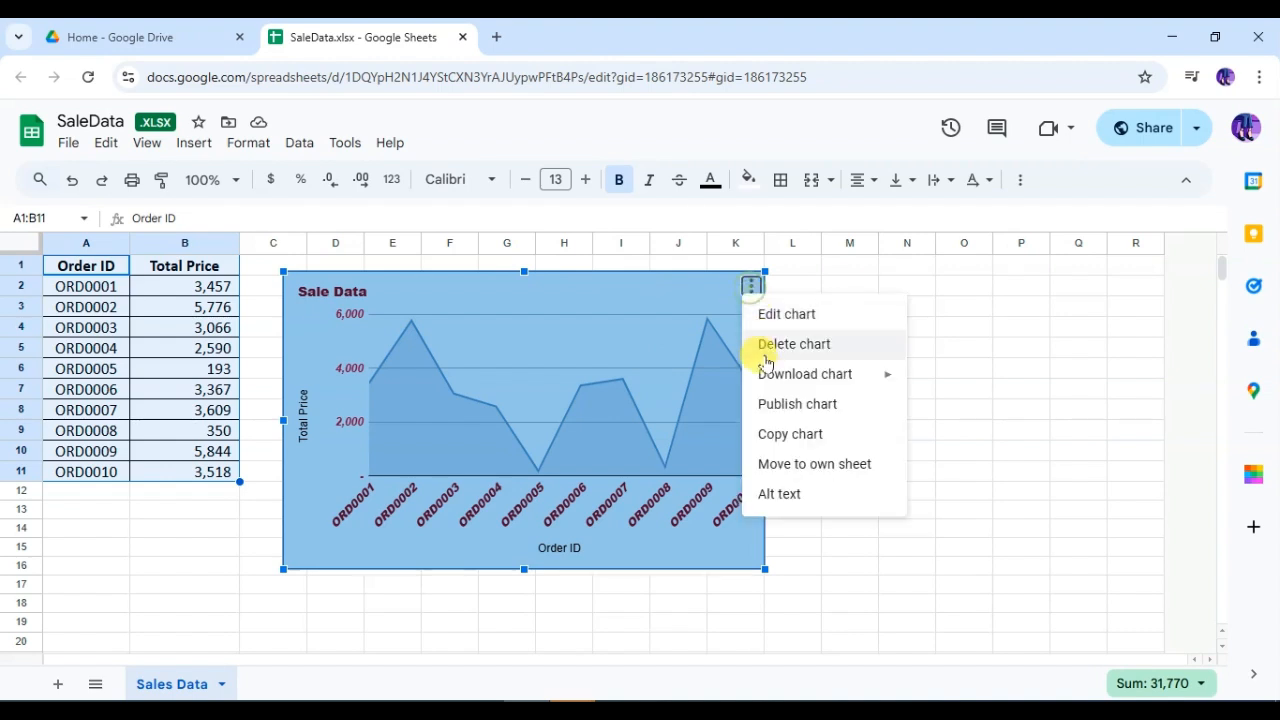
click(804, 316)
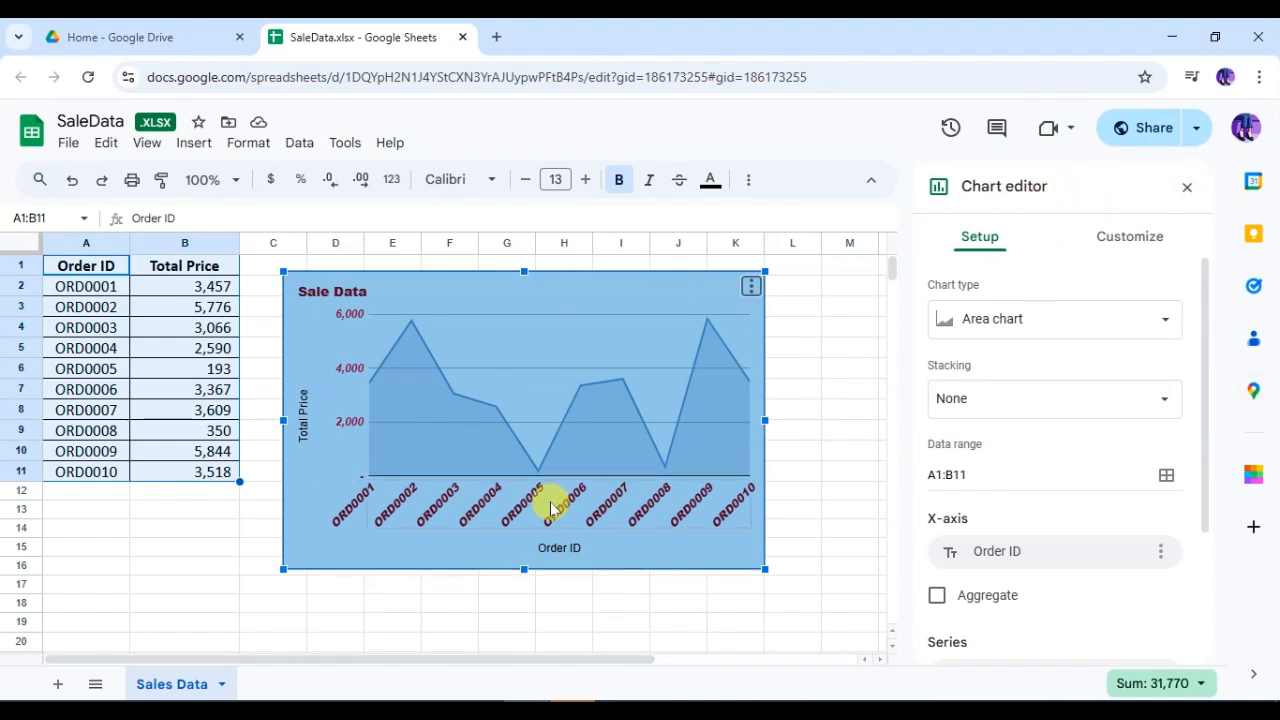
click(596, 414)
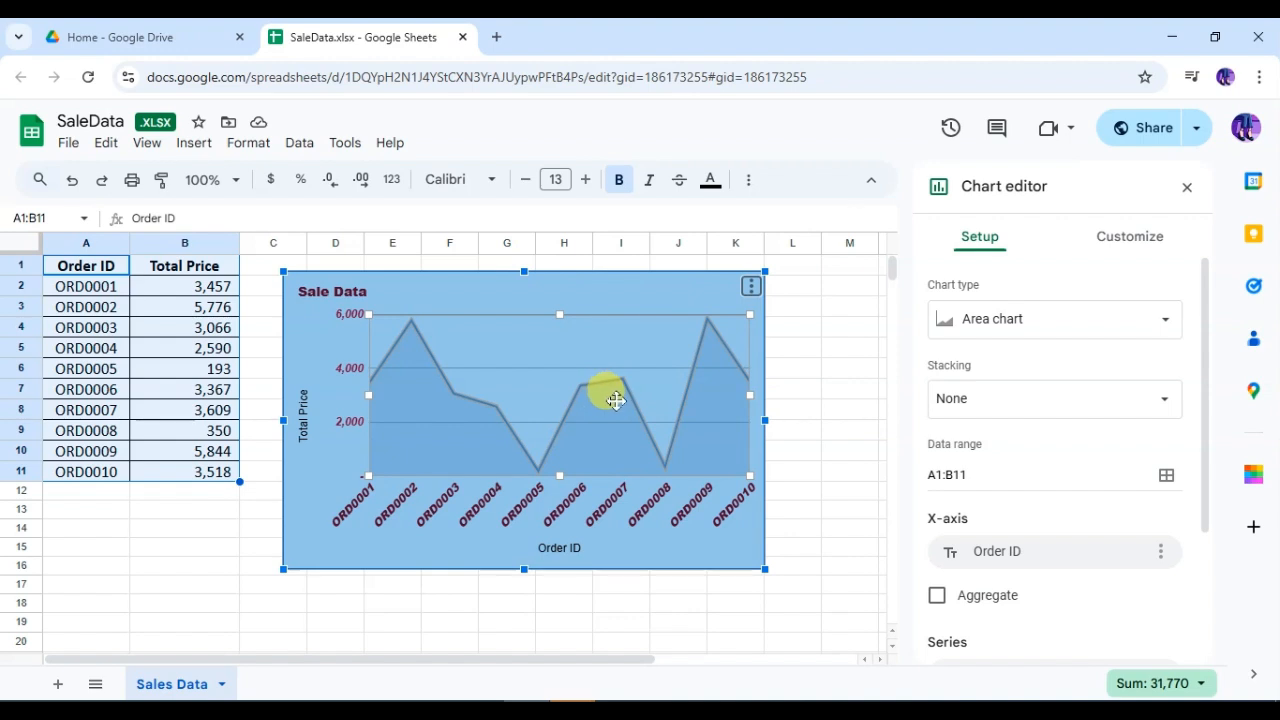